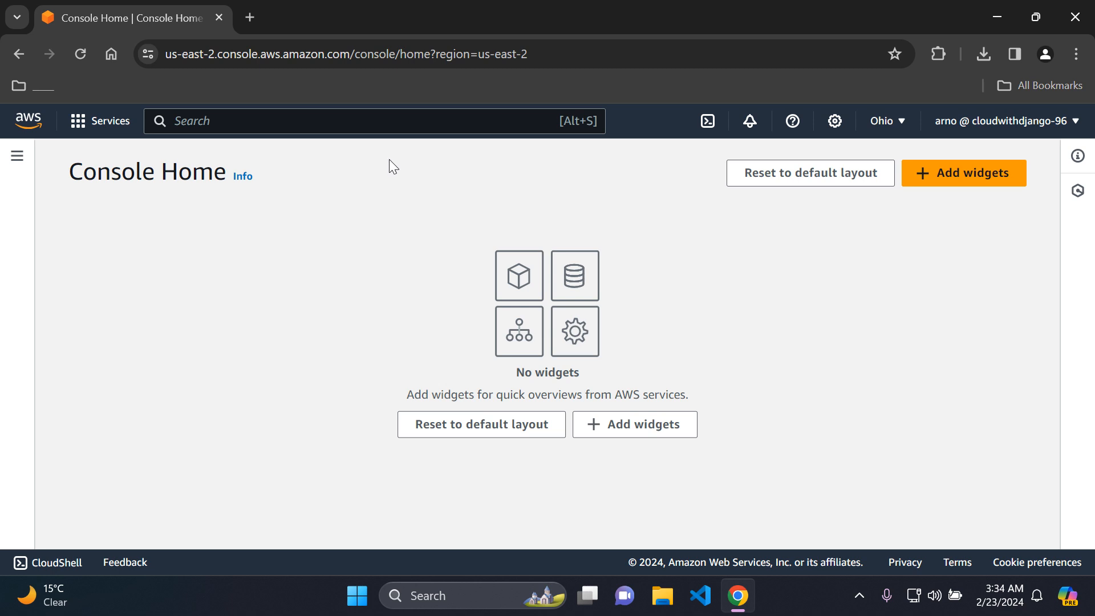
# Step: Search the AWS services for s3 and open the S3 service
pyautogui.click(395, 127)
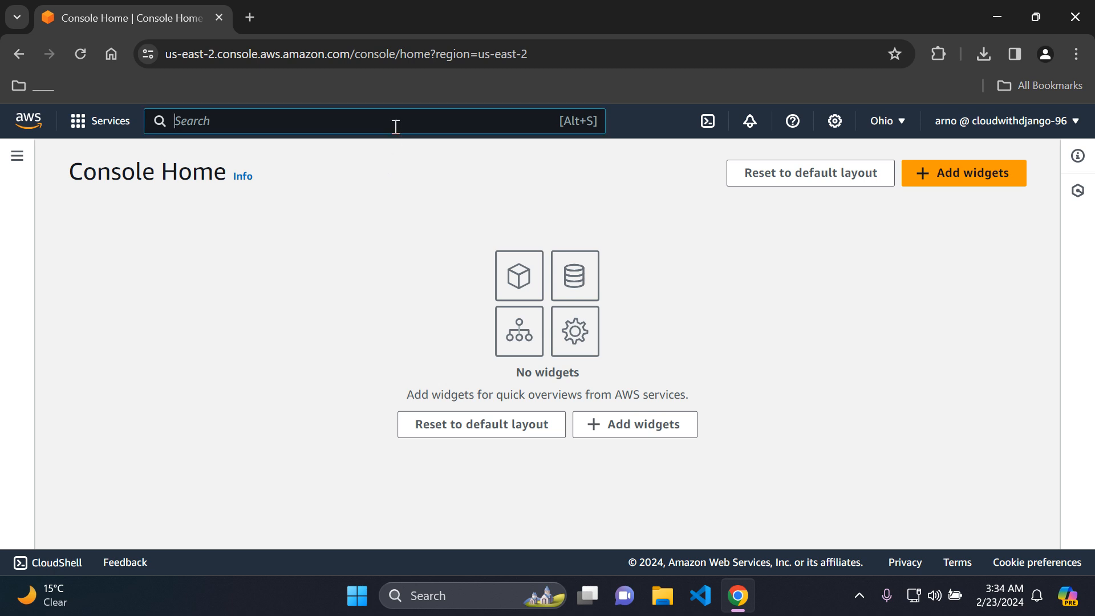
pyautogui.write('s3')
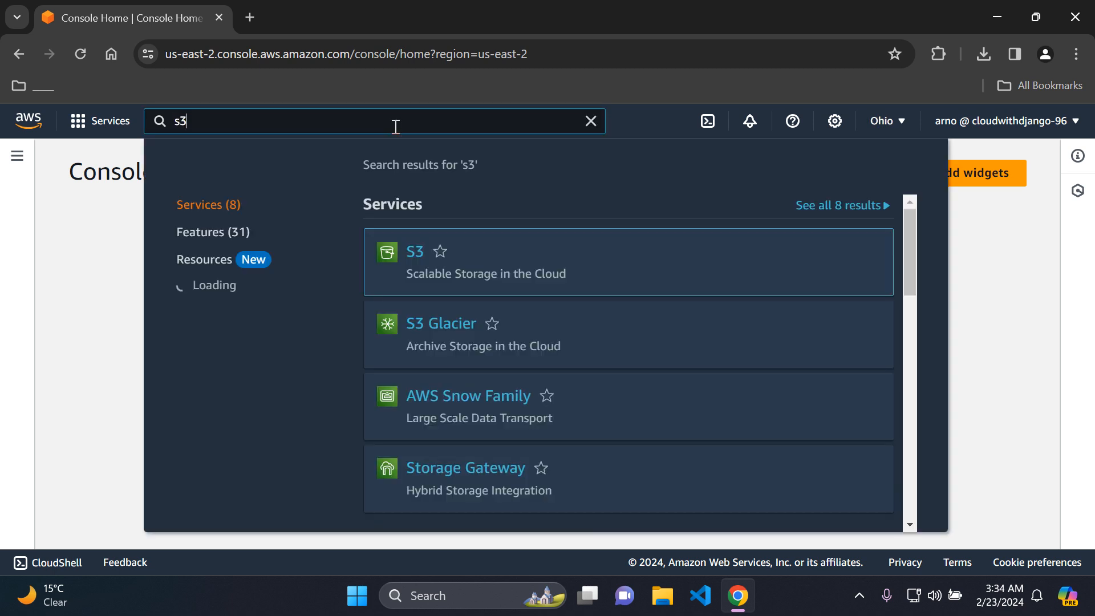
pyautogui.moveTo(418, 254)
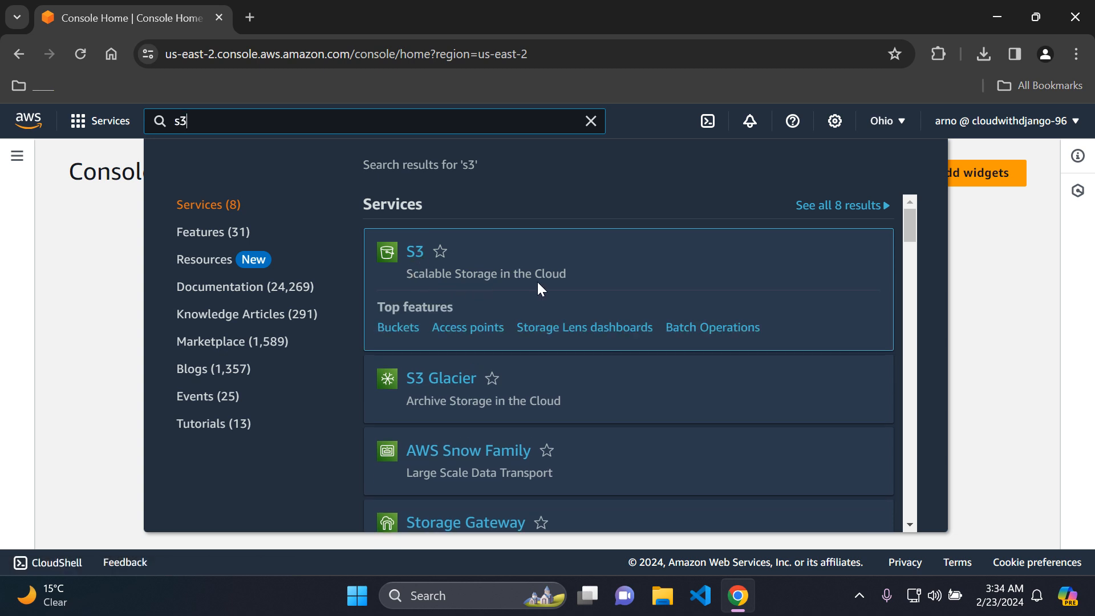
pyautogui.click(421, 259)
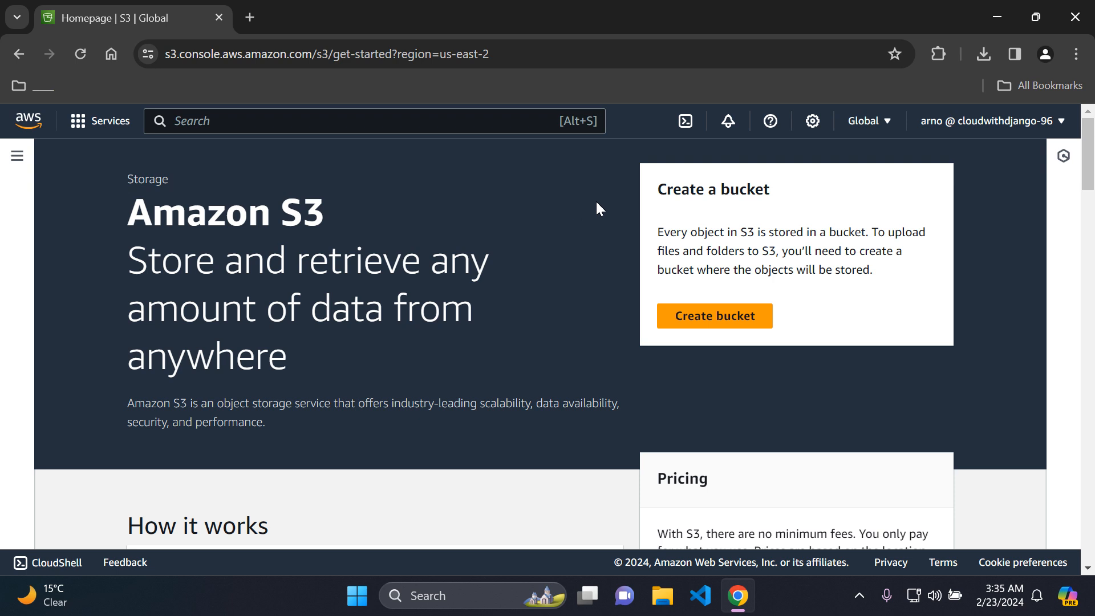
# Step: Start creating a bucket and look through the available AWS Regions, keeping US East (Ohio) us-east-2
pyautogui.click(744, 324)
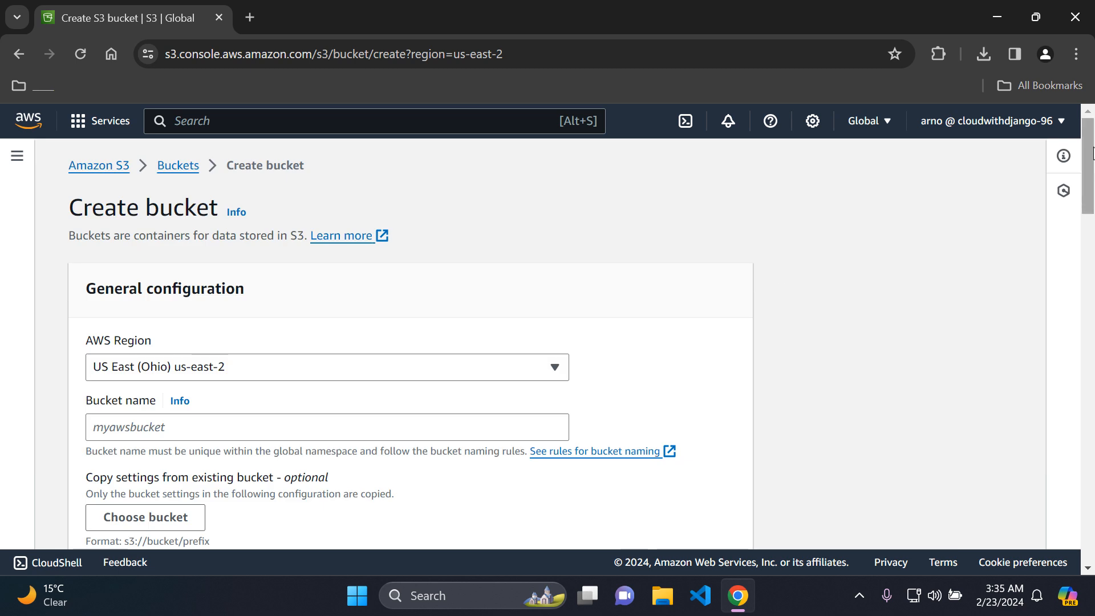
pyautogui.moveTo(1091, 154); pyautogui.dragTo(1091, 175)
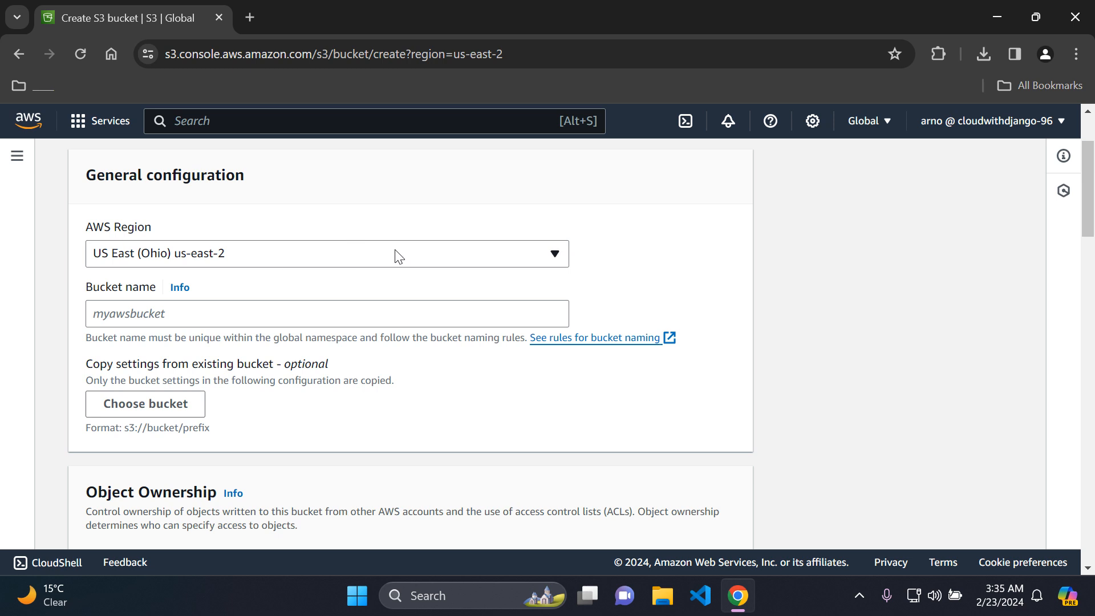
pyautogui.click(472, 253)
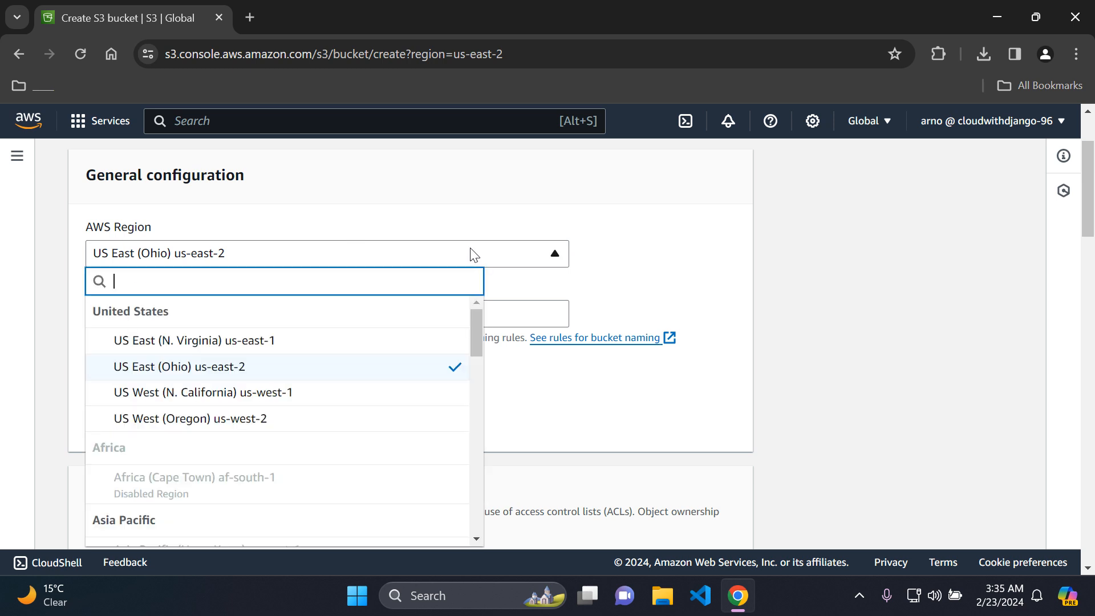
pyautogui.scroll(-1, 477, 340)
pyautogui.scroll(1, 480, 333)
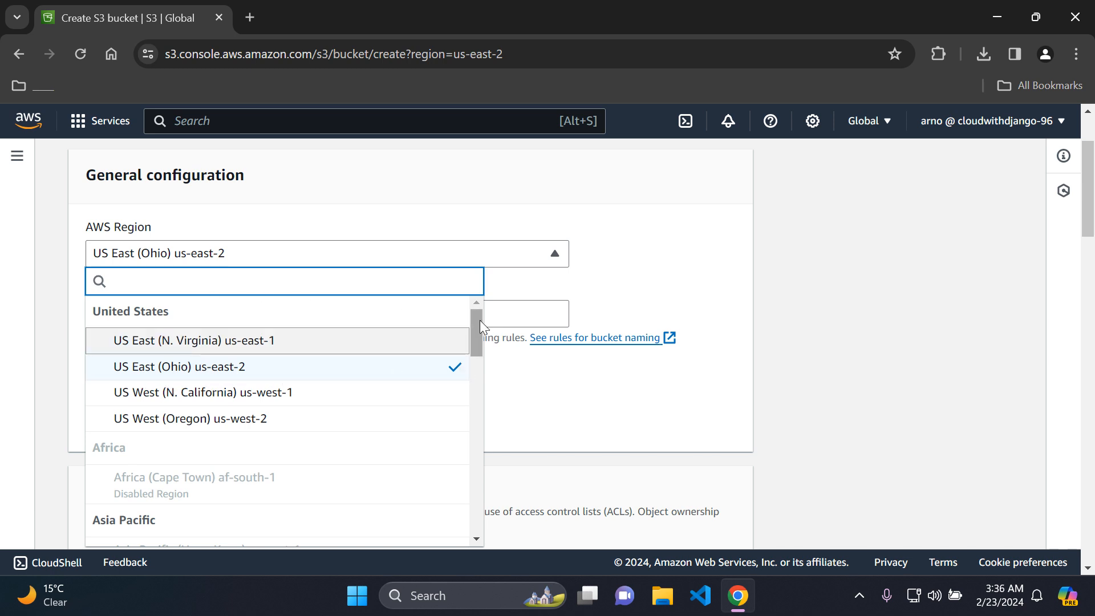
pyautogui.moveTo(480, 320); pyautogui.dragTo(470, 297)
pyautogui.click(642, 269)
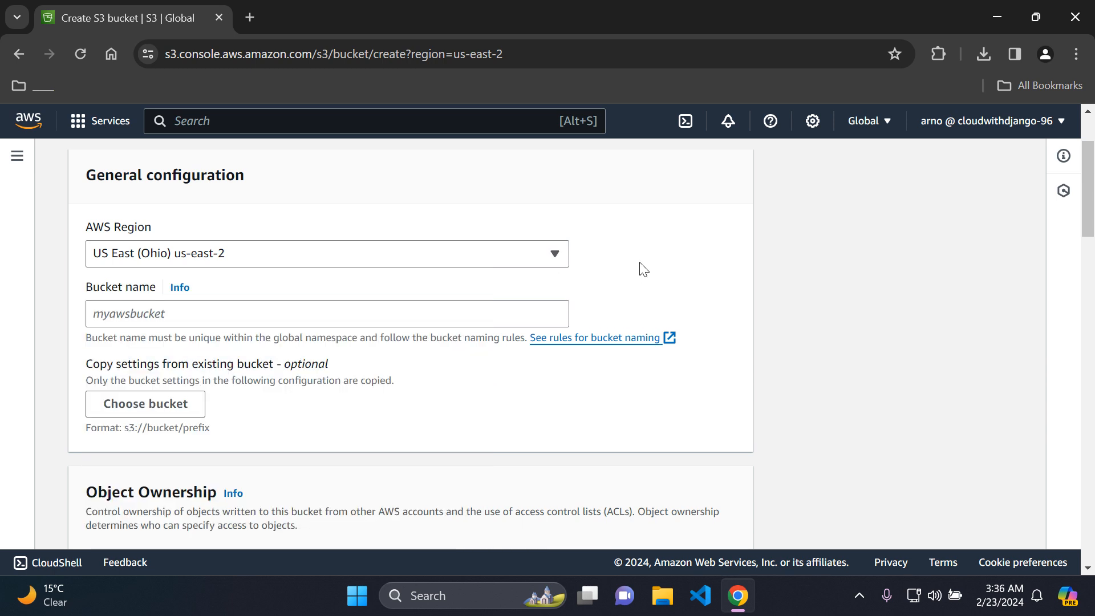
# Step: Name the new bucket edenthought-bkt-960
pyautogui.click(431, 310)
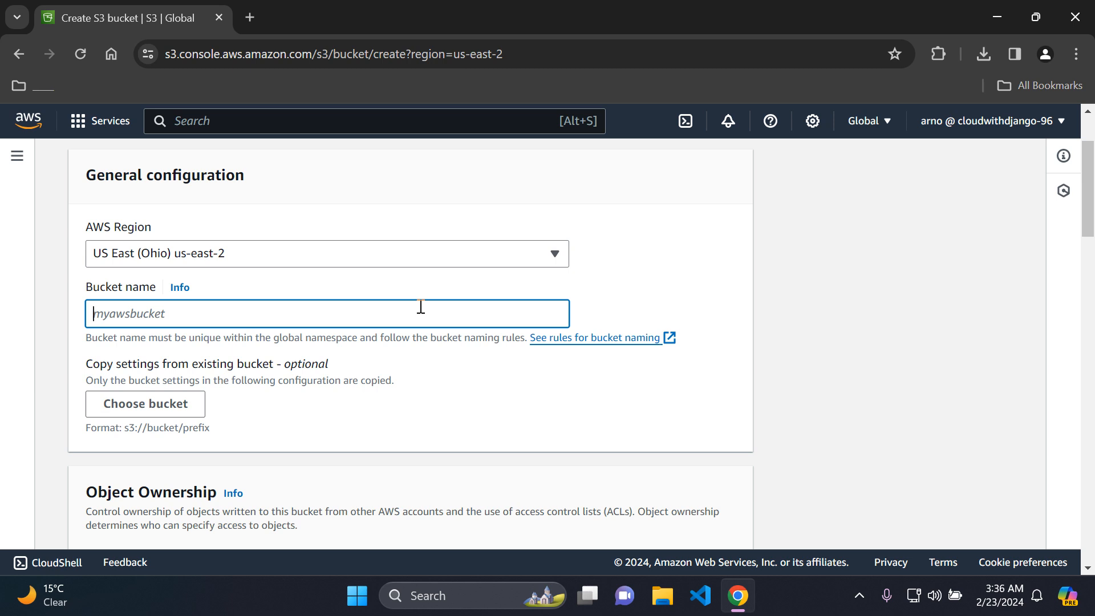
pyautogui.write('ede')
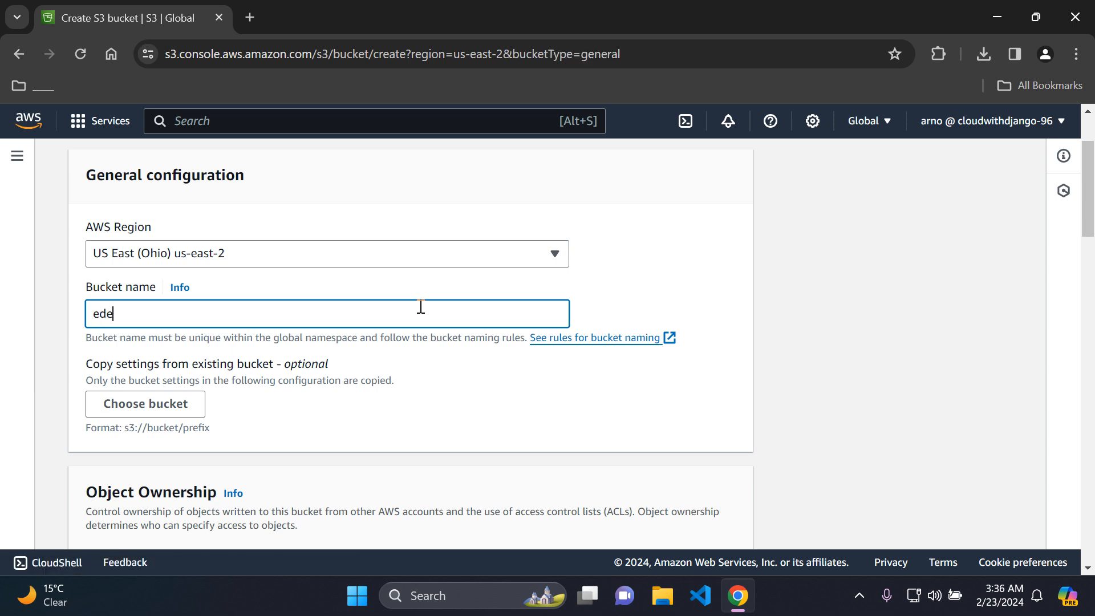
pyautogui.write('nthought-bkt-960')
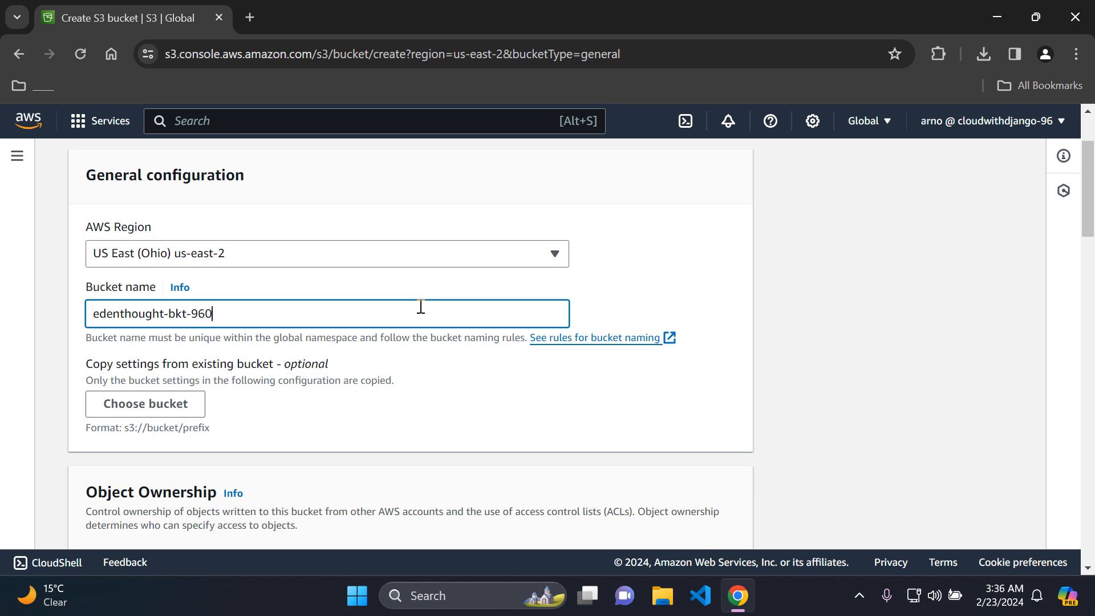
pyautogui.click(421, 292)
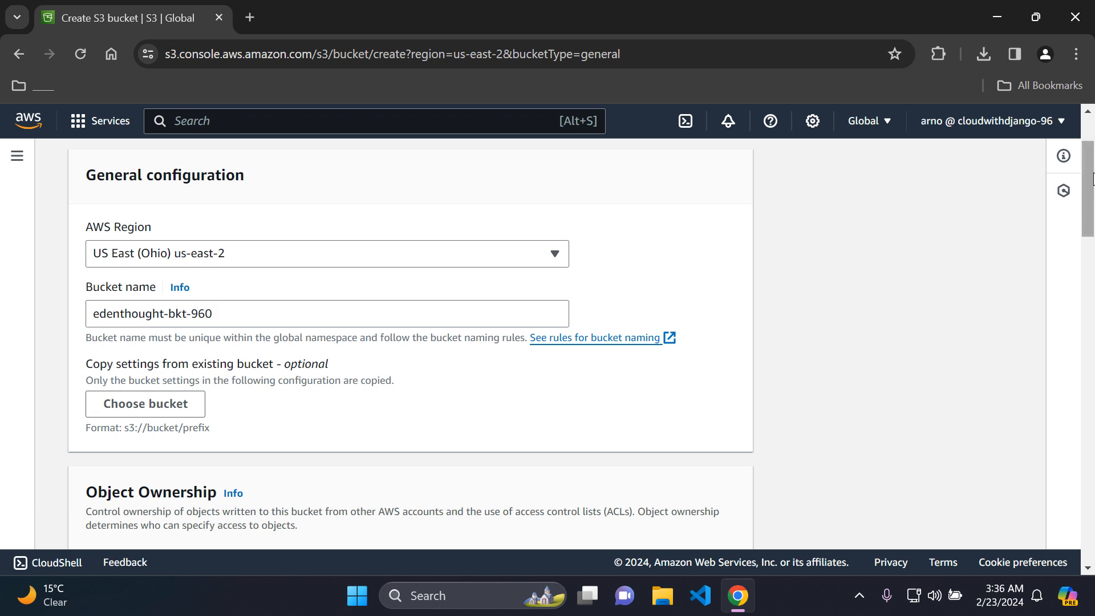
# Step: Review the ownership, public access and encryption settings, and create the bucket with the default options
pyautogui.moveTo(1093, 174); pyautogui.dragTo(1093, 176)
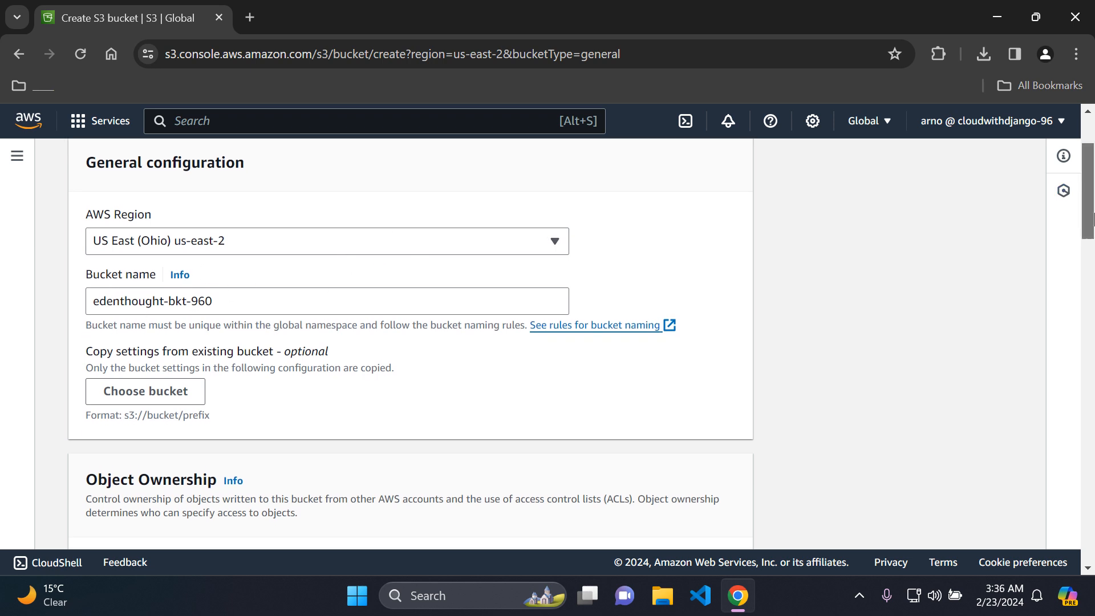
pyautogui.moveTo(1093, 221); pyautogui.dragTo(1094, 280)
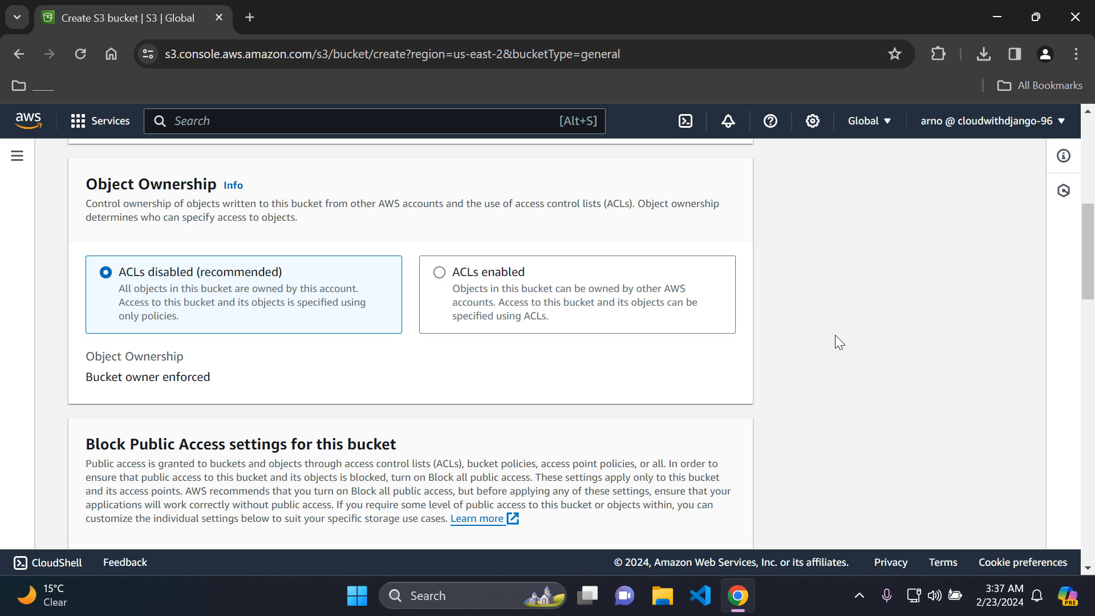
pyautogui.moveTo(1089, 246); pyautogui.dragTo(1059, 478)
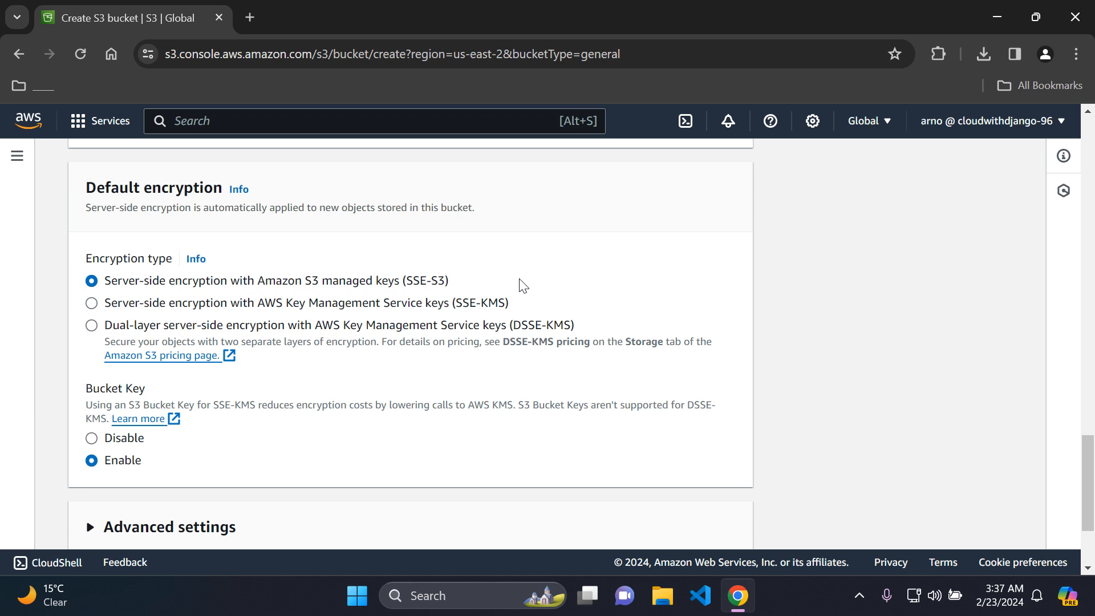
pyautogui.moveTo(1088, 483); pyautogui.dragTo(1088, 513)
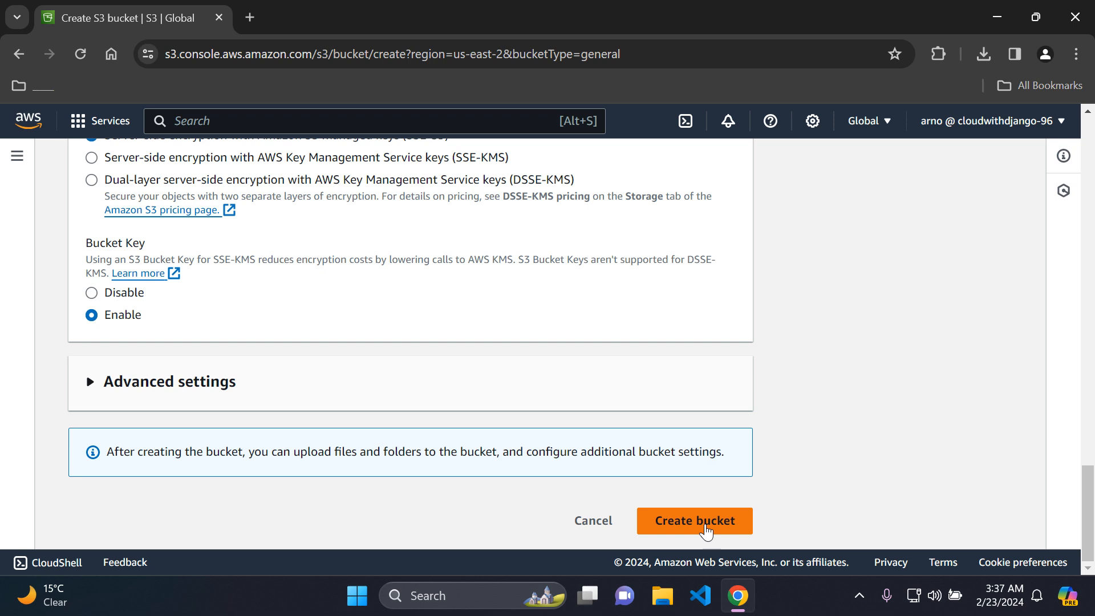
pyautogui.click(706, 531)
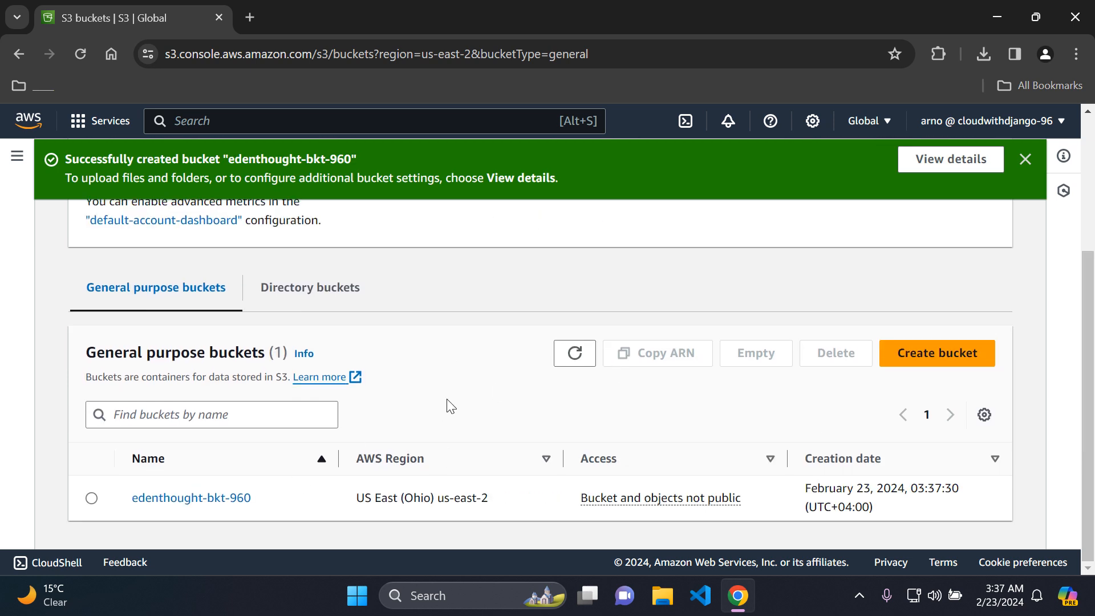
# Step: Dismiss the success notification and open the edenthought-bkt-960 bucket to view its objects
pyautogui.click(1026, 161)
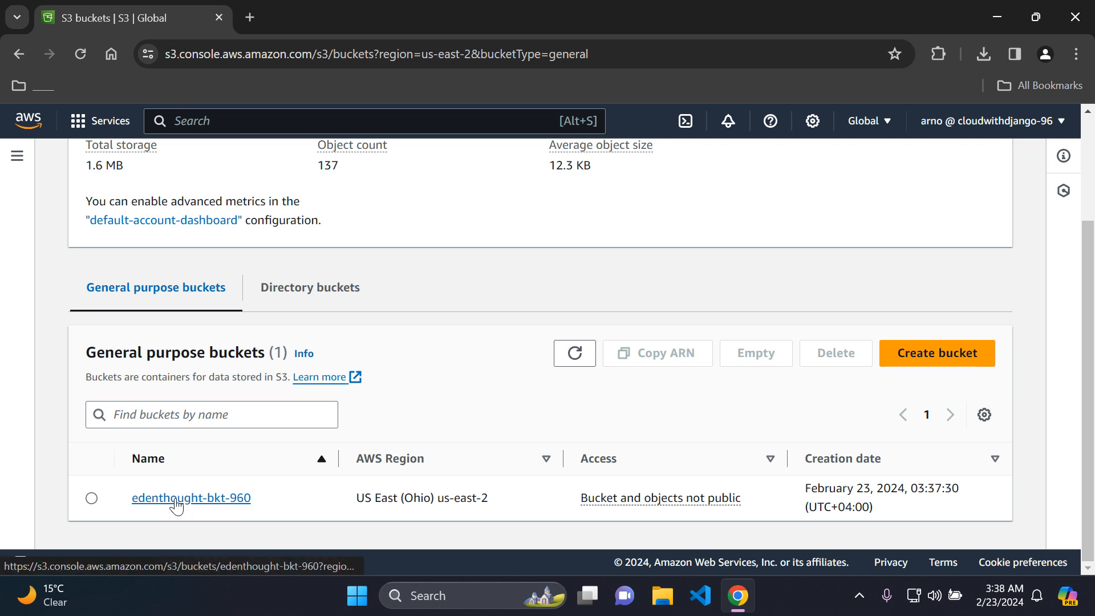
pyautogui.click(218, 505)
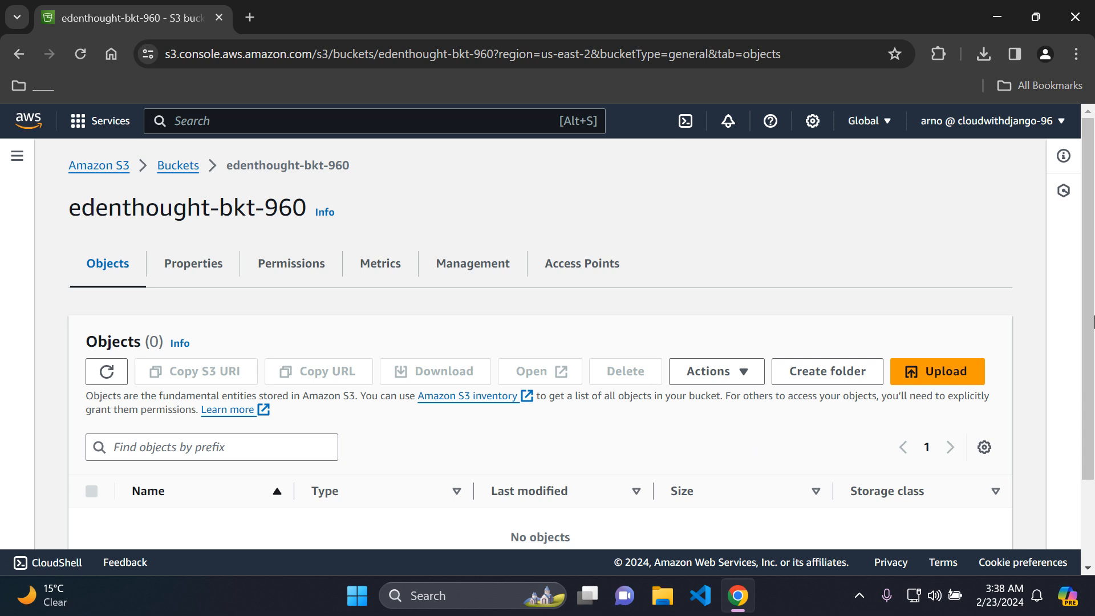
pyautogui.scroll(-2, 1093, 290)
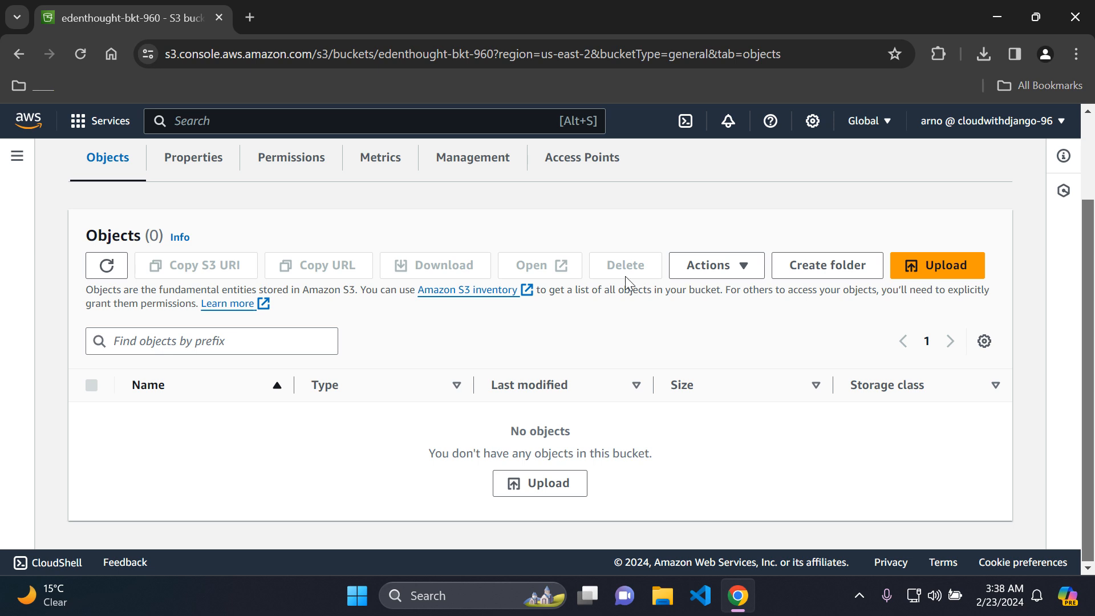
pyautogui.moveTo(1090, 315); pyautogui.dragTo(1092, 234)
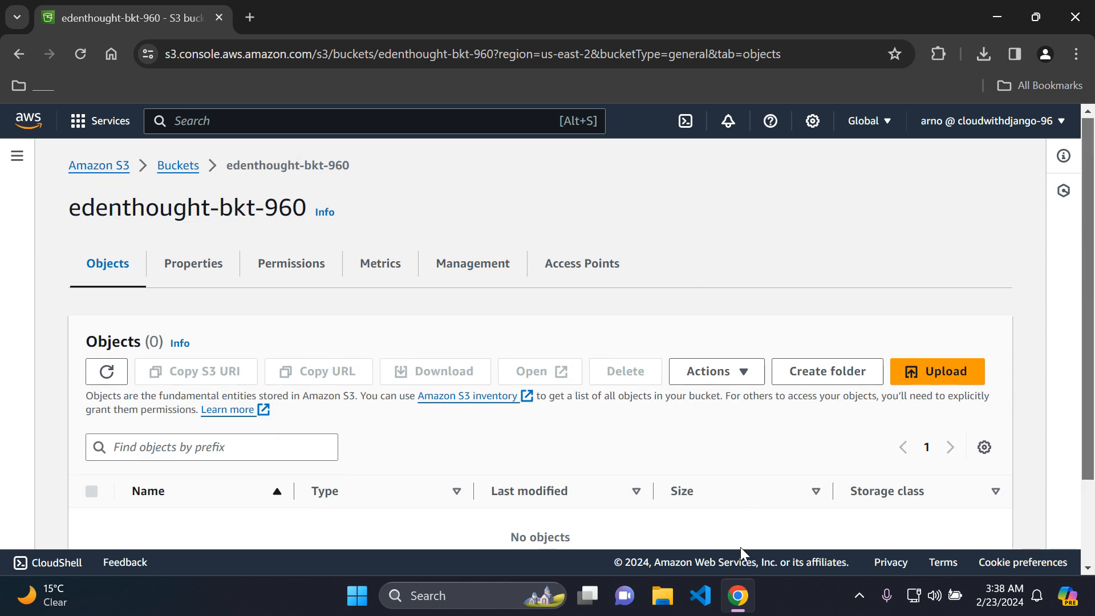
# Step: Switch to the Windows desktop and create a new folder there named Pictures
pyautogui.click(740, 598)
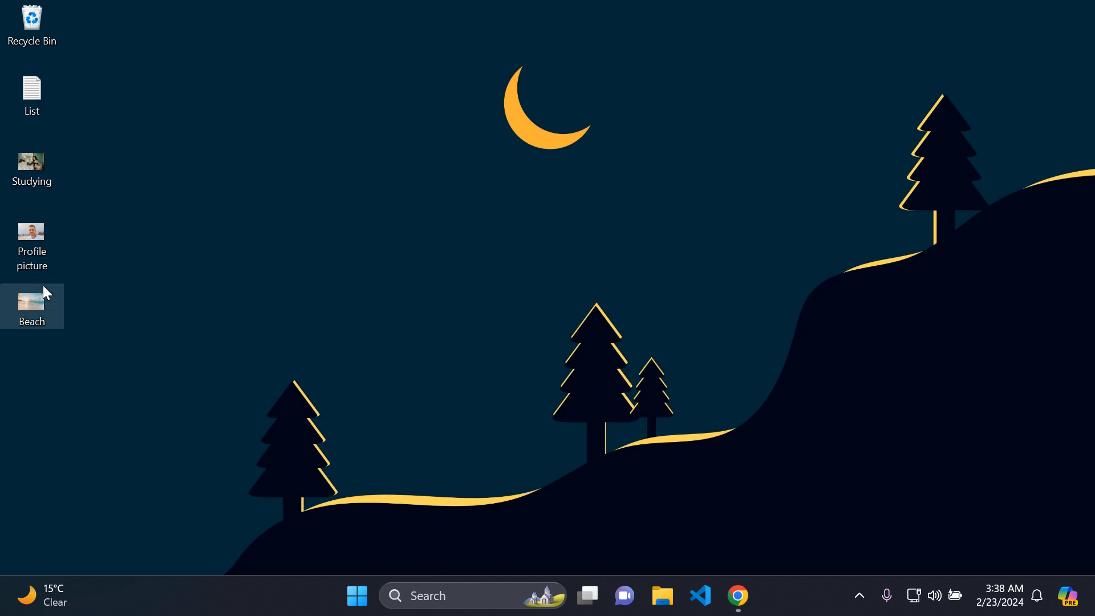
pyautogui.click(744, 588)
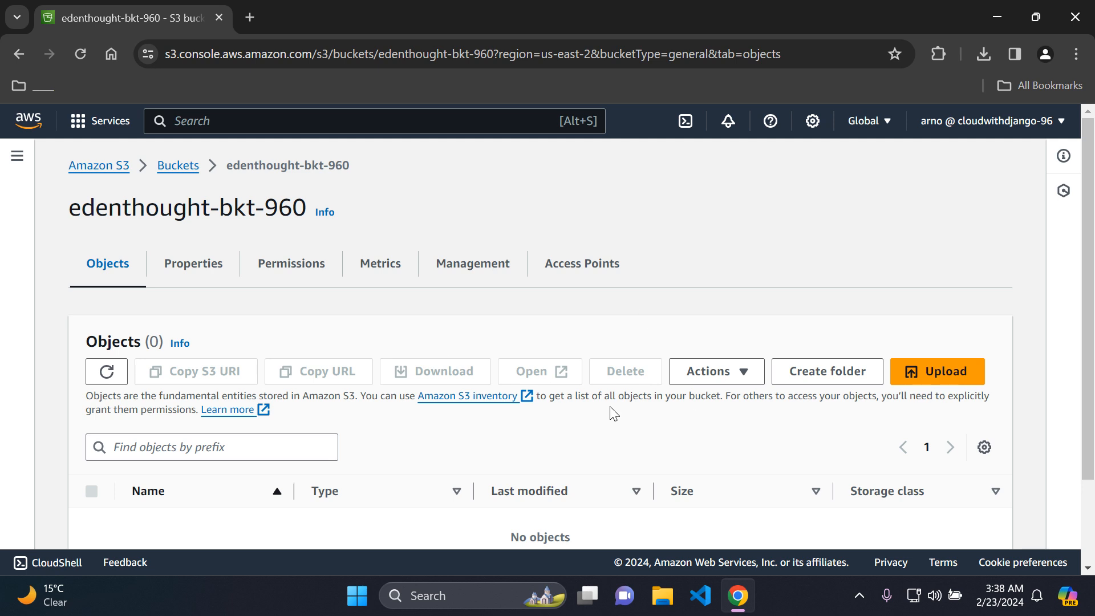
pyautogui.click(738, 596)
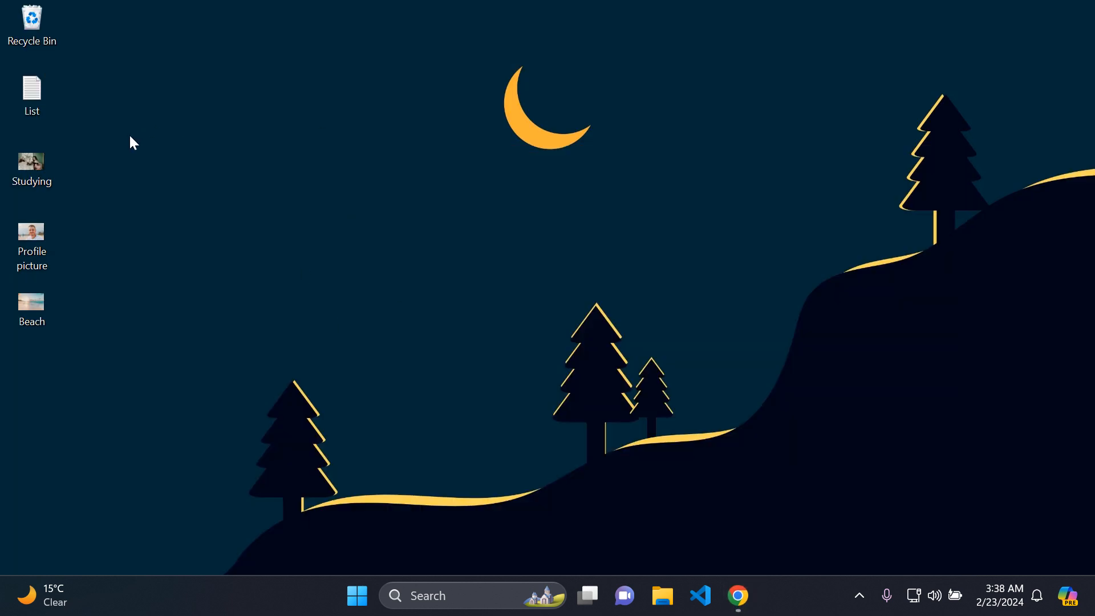
pyautogui.rightClick(95, 134)
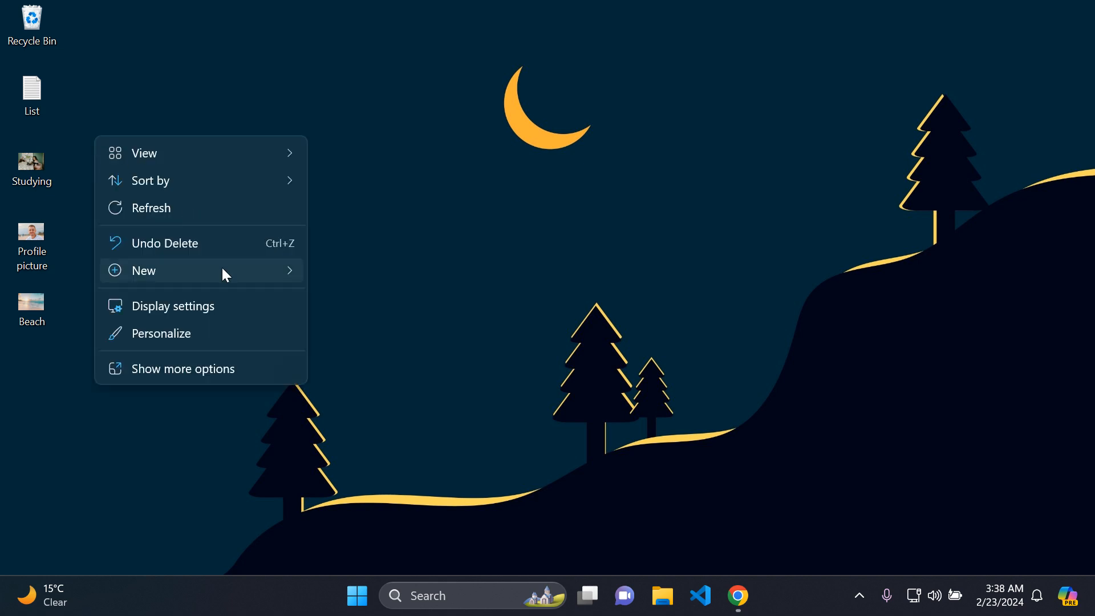
pyautogui.moveTo(223, 269)
pyautogui.click(449, 17)
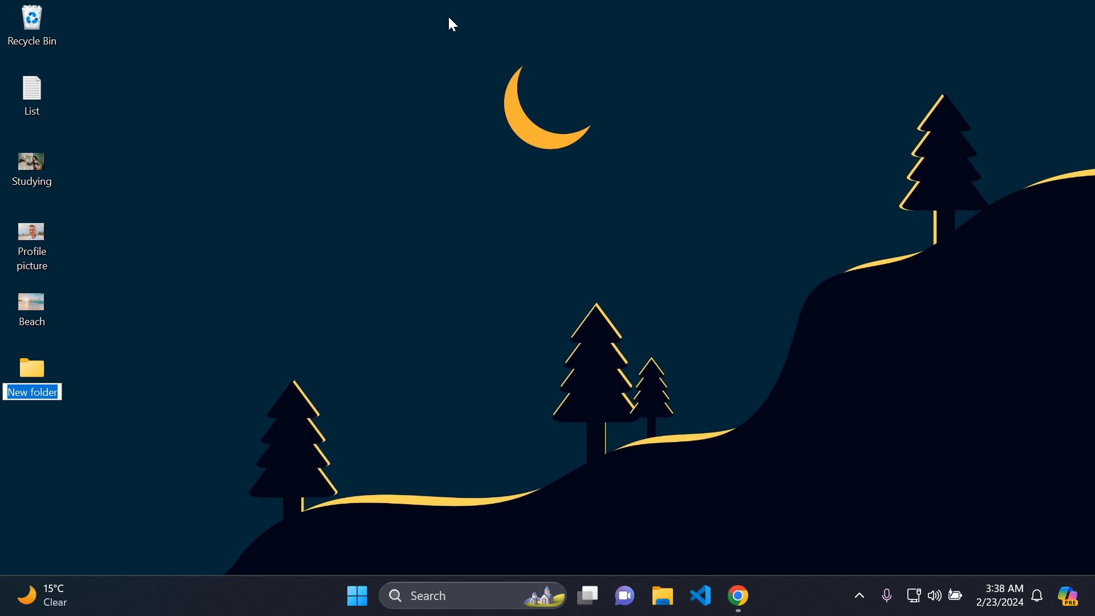
pyautogui.press('BackSpace')
pyautogui.write('Pictures')
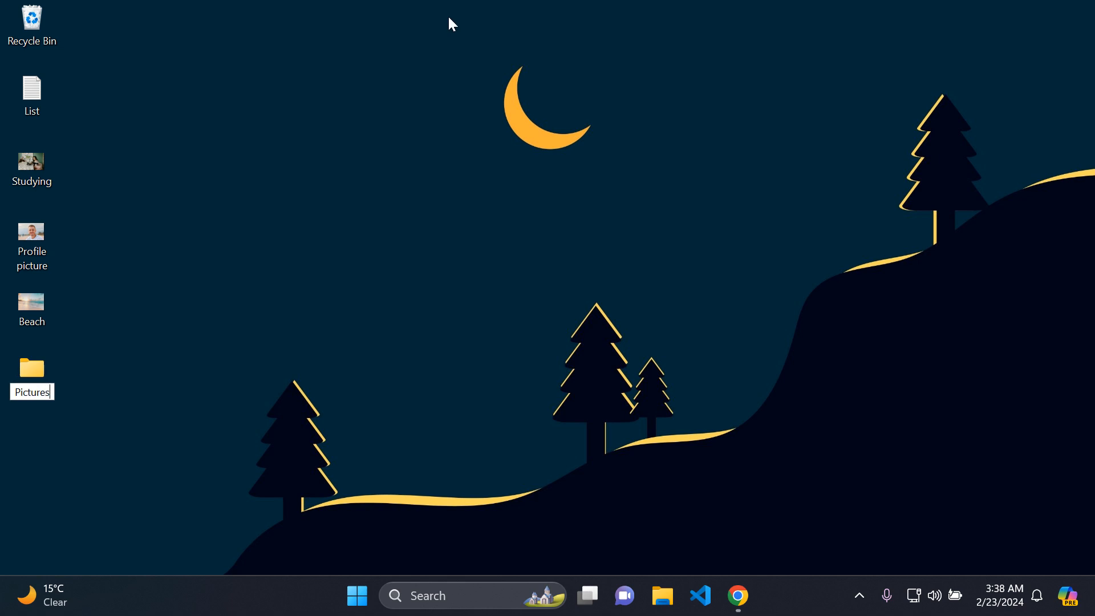
pyautogui.press('Return')
# Step: Move the Studying, Profile picture and Beach images into the Pictures folder, and check its contents
pyautogui.click(224, 315)
pyautogui.moveTo(154, 336); pyautogui.dragTo(33, 371)
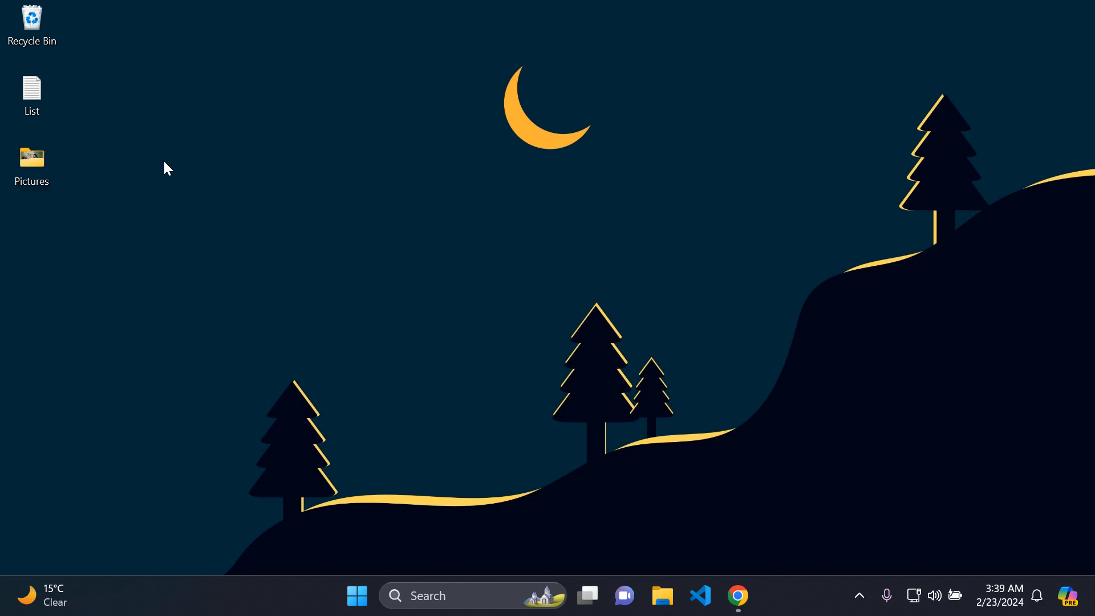
pyautogui.moveTo(34, 196)
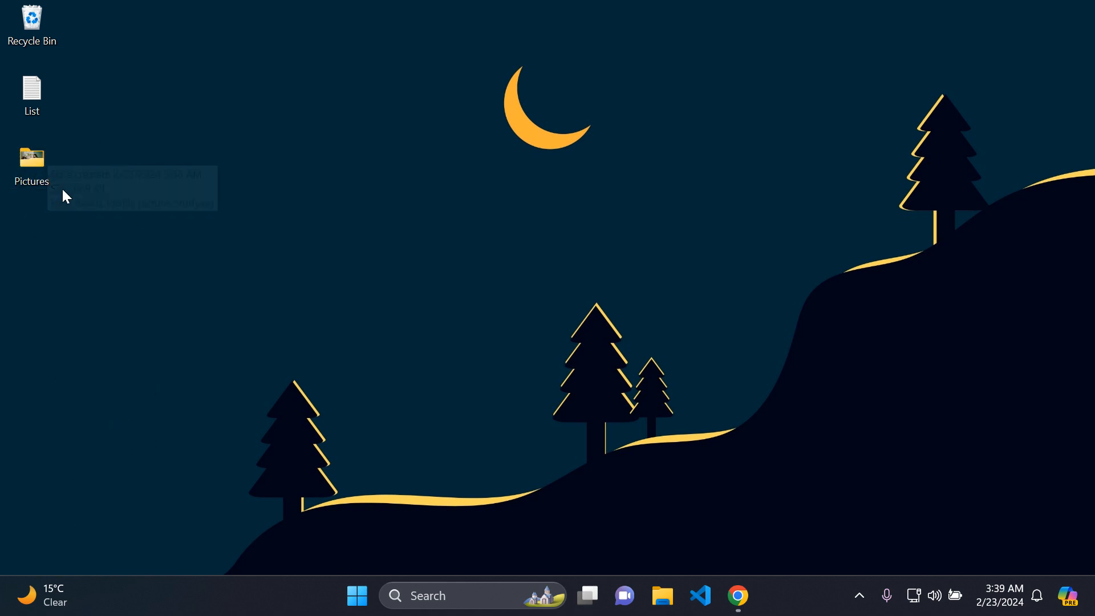
pyautogui.doubleClick(36, 160)
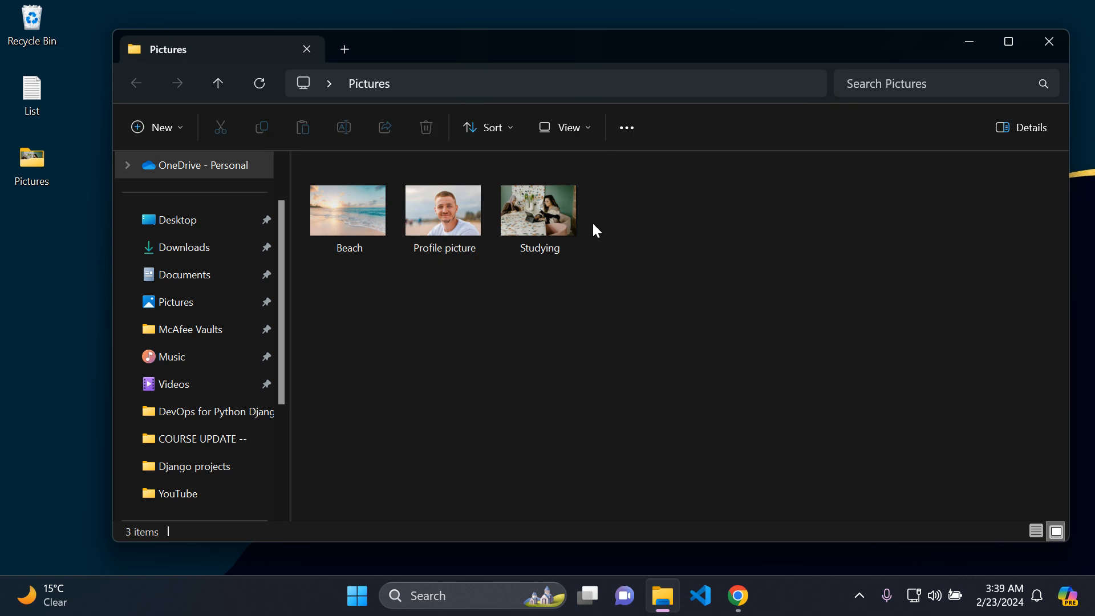
pyautogui.click(1050, 41)
pyautogui.click(538, 206)
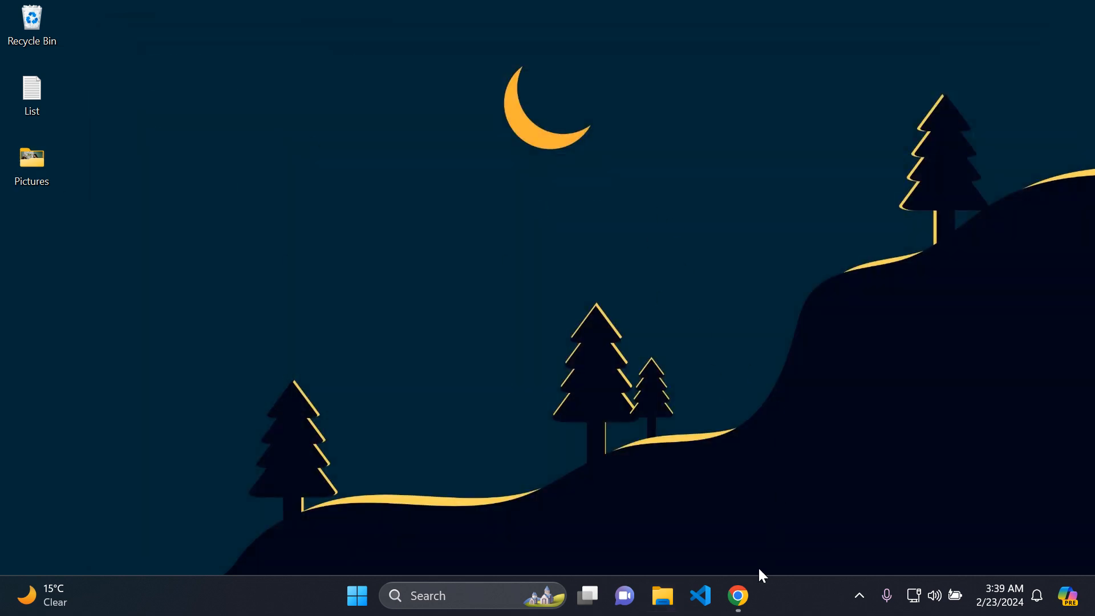
# Step: Switch back to the S3 console in Chrome and open the upload page for the edenthought-bkt-960 bucket
pyautogui.click(750, 586)
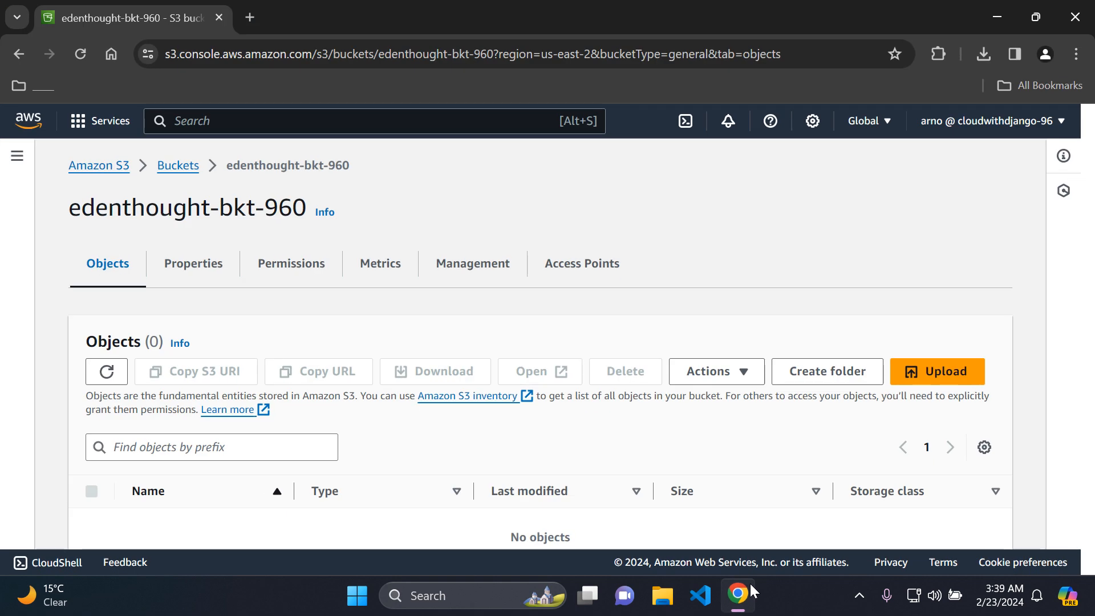
pyautogui.click(951, 371)
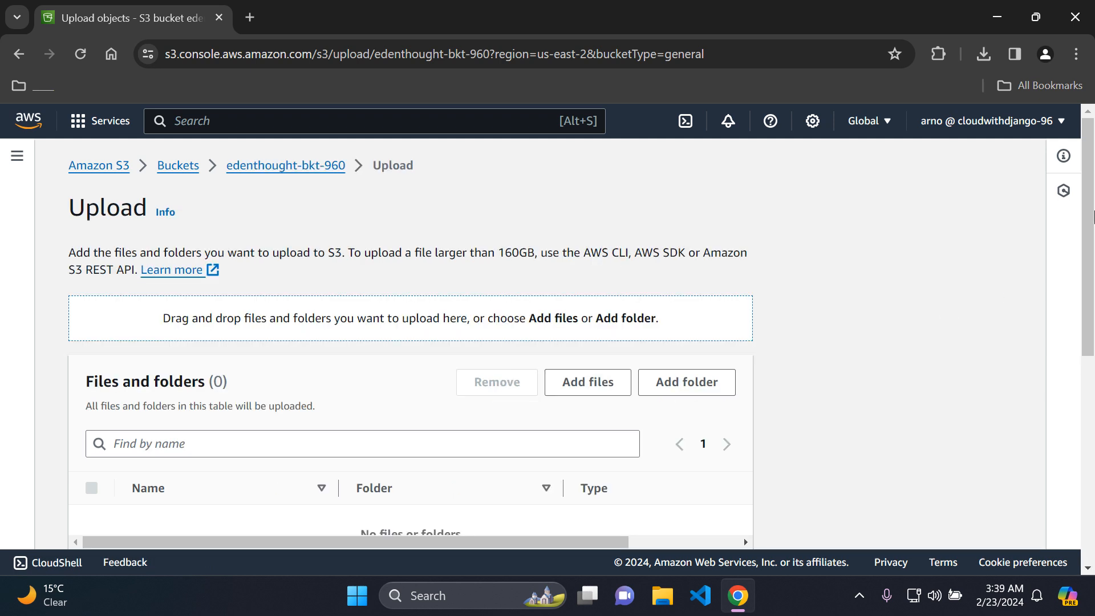
pyautogui.scroll(-2, 1093, 217)
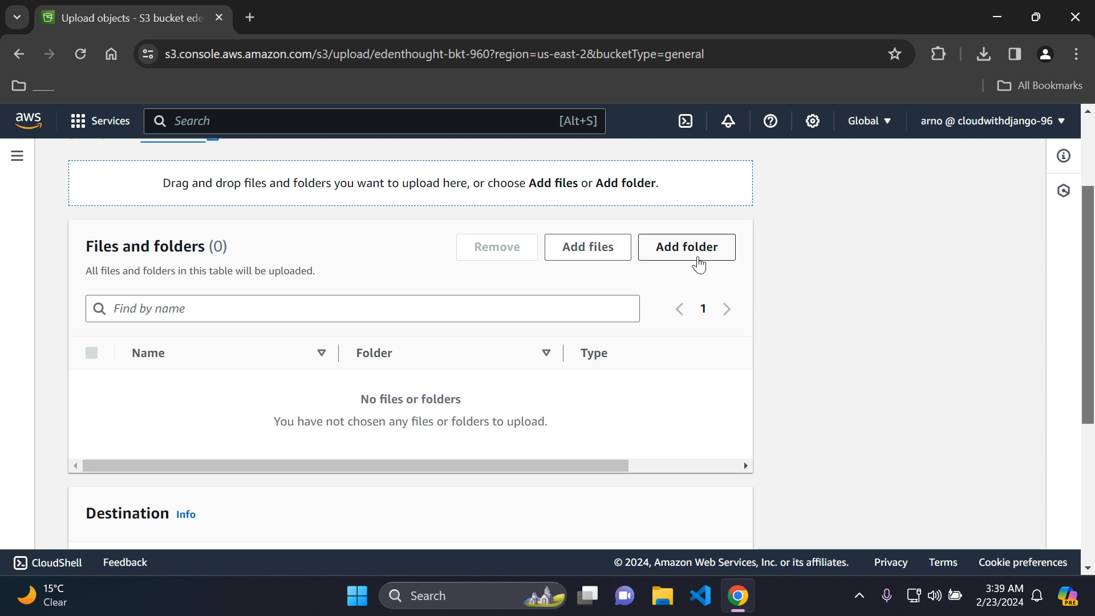
# Step: Restore the browser window to a smaller size and arrange it so the desktop's List file and Pictures folder are exposed
pyautogui.scroll(1, 643, 274)
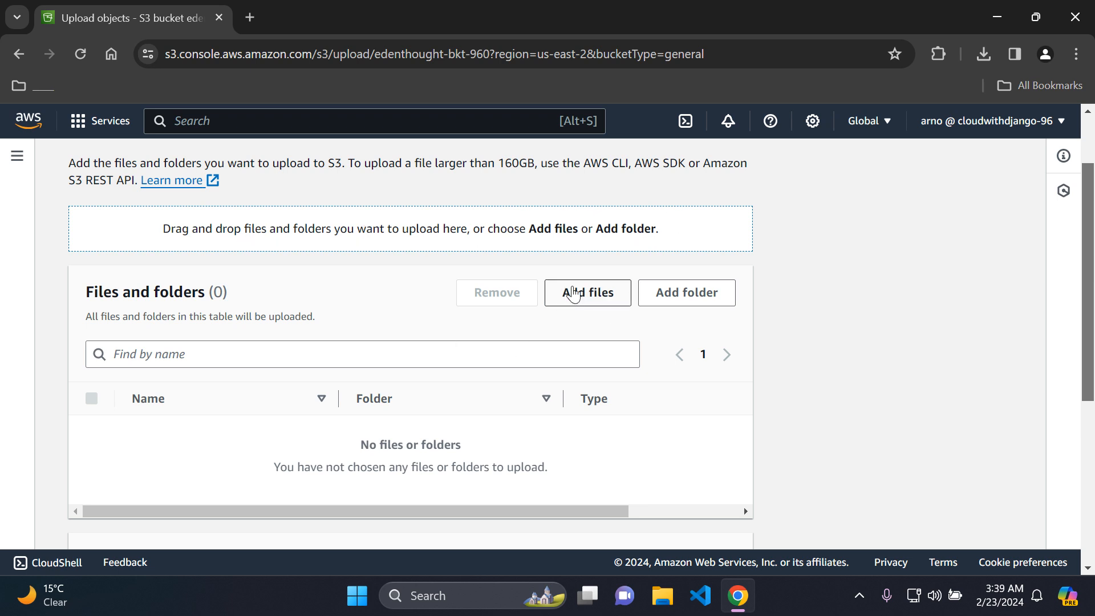
pyautogui.scroll(2, 1093, 265)
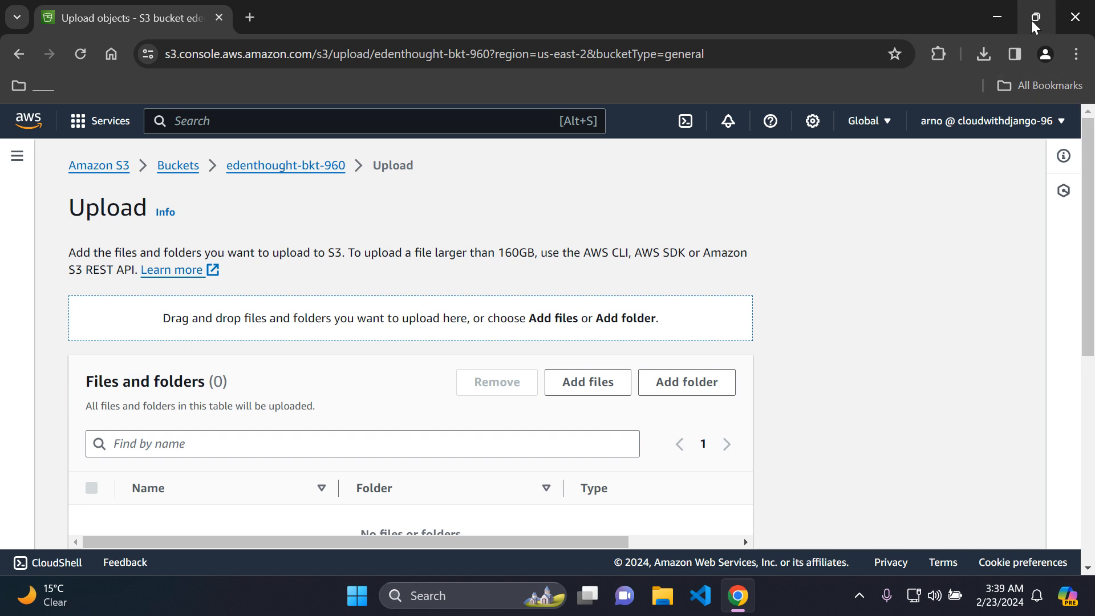
pyautogui.moveTo(1032, 20)
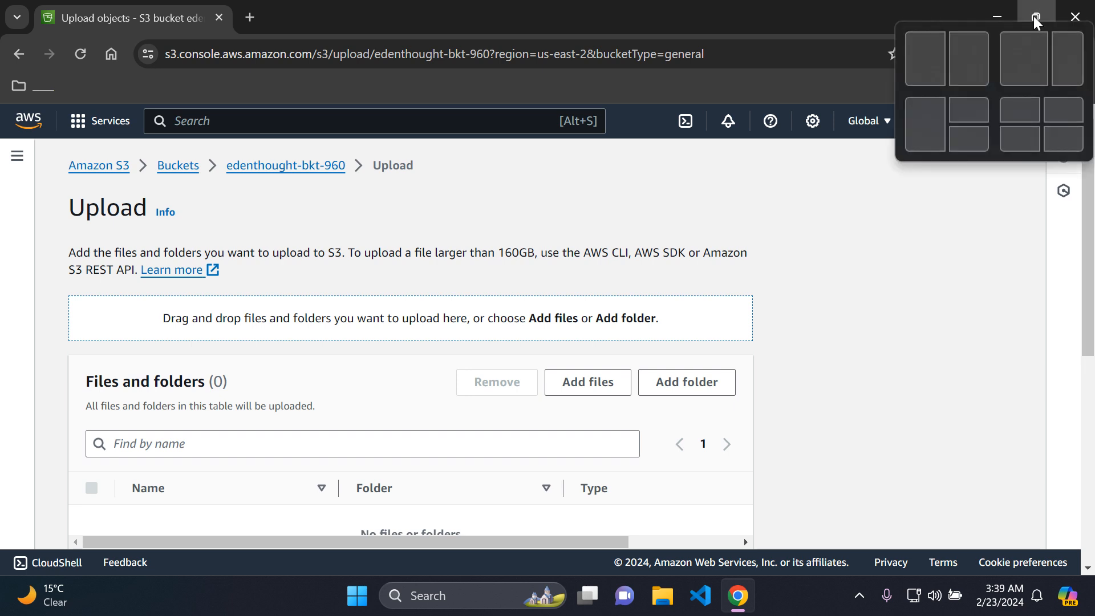
pyautogui.click(1036, 19)
pyautogui.moveTo(792, 339); pyautogui.dragTo(931, 318)
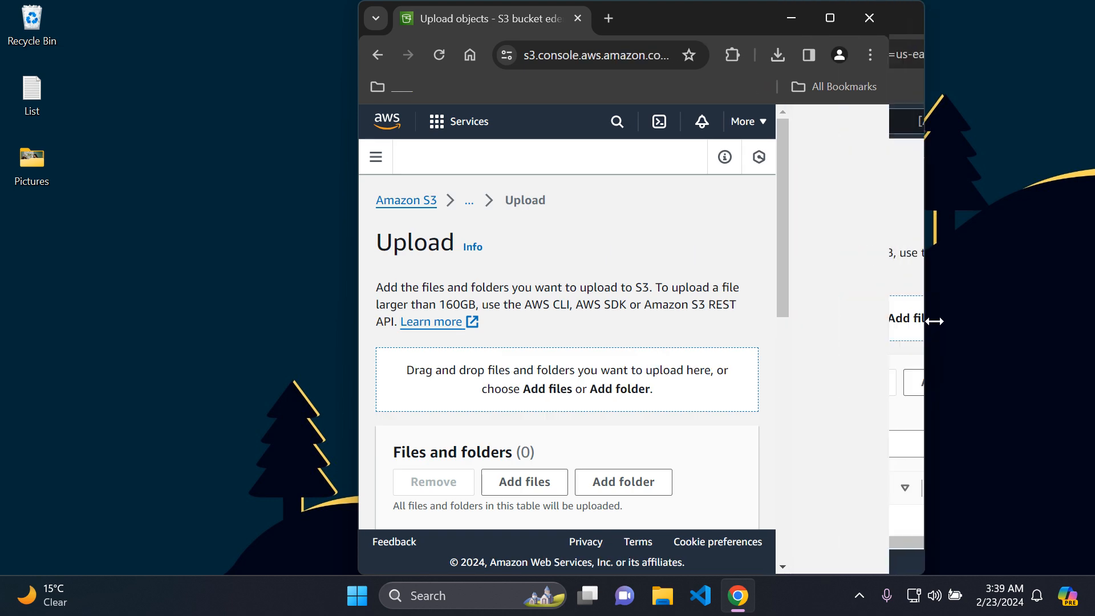
pyautogui.moveTo(724, 15); pyautogui.dragTo(682, 13)
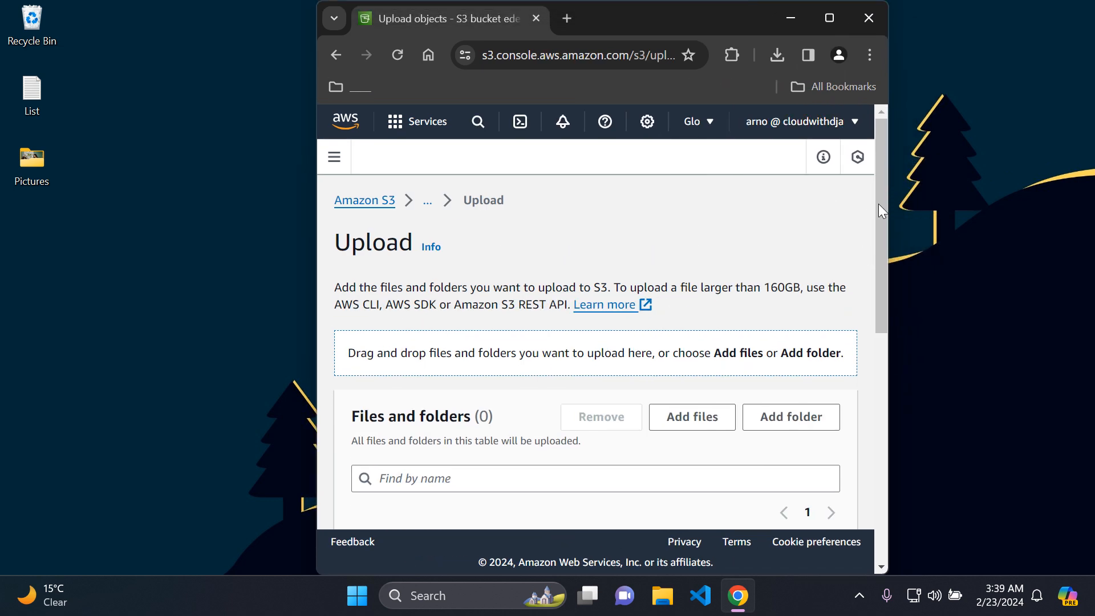
# Step: Add the List file and the Pictures folder from the desktop to the upload list, and maximize the browser window again
pyautogui.moveTo(879, 203); pyautogui.dragTo(881, 291)
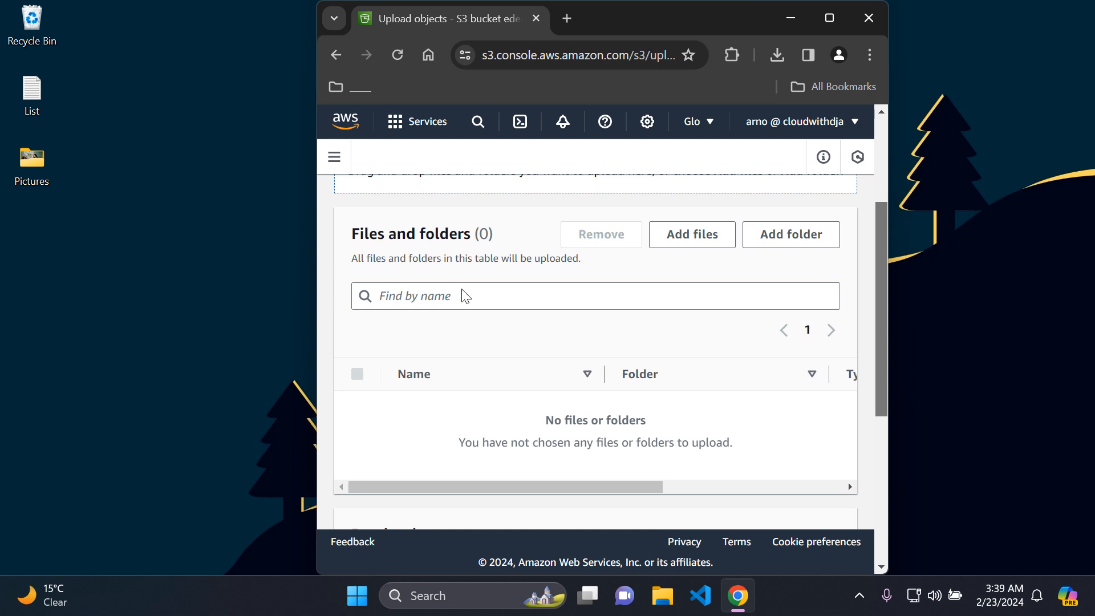
pyautogui.moveTo(143, 262); pyautogui.dragTo(3, 74)
pyautogui.moveTo(31, 97); pyautogui.dragTo(616, 343)
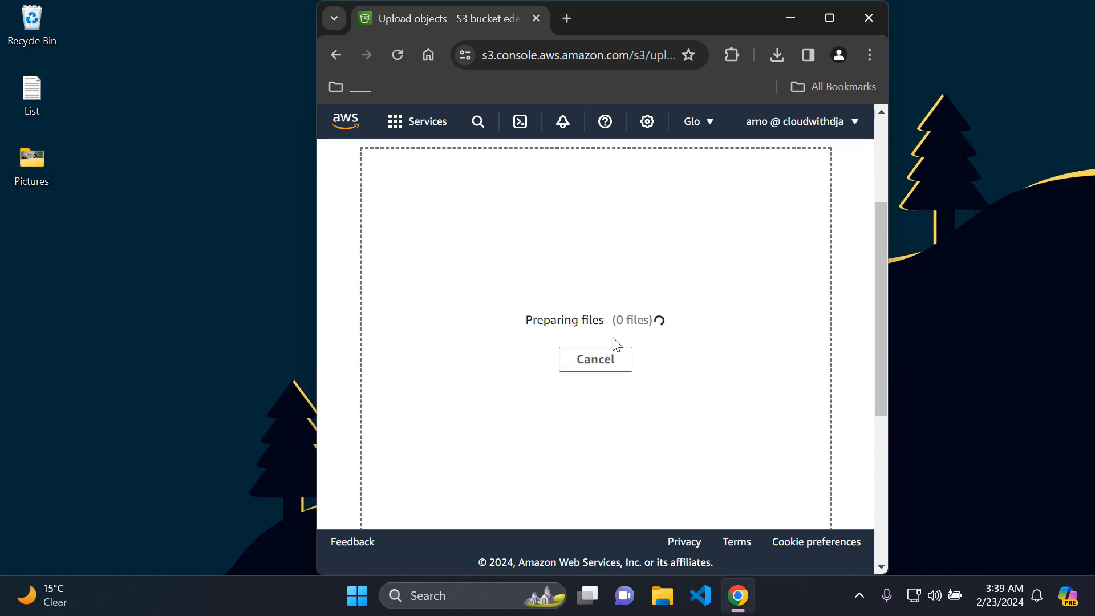
pyautogui.click(828, 18)
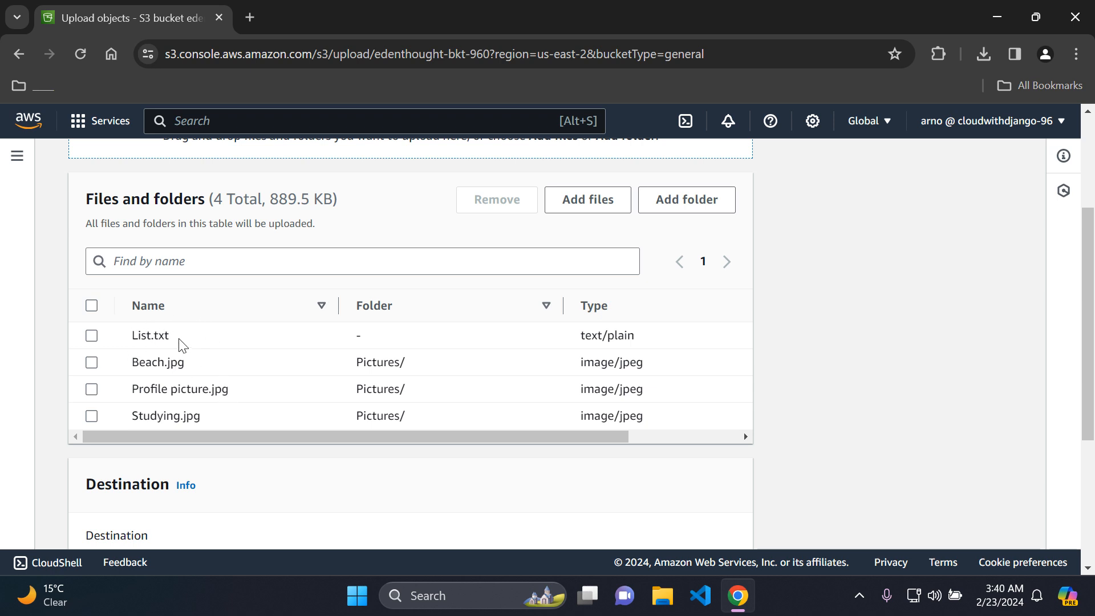
# Step: Upload the queued List.txt file and Pictures folder images to edenthought-bkt-960, and close the upload status page after reviewing it
pyautogui.moveTo(1094, 330); pyautogui.dragTo(1094, 297)
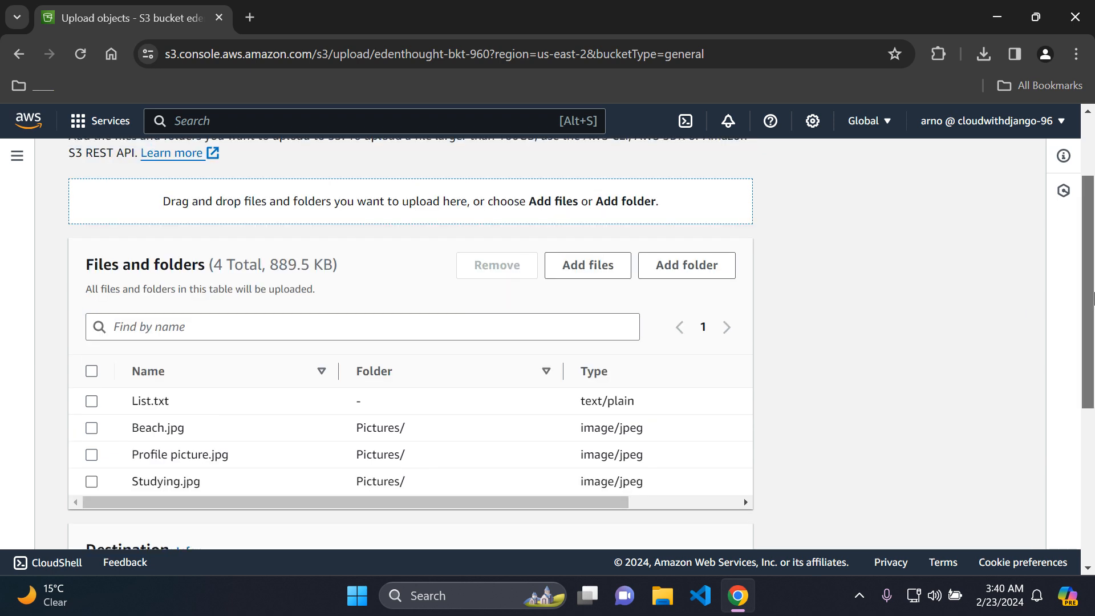
pyautogui.moveTo(206, 264); pyautogui.dragTo(264, 265)
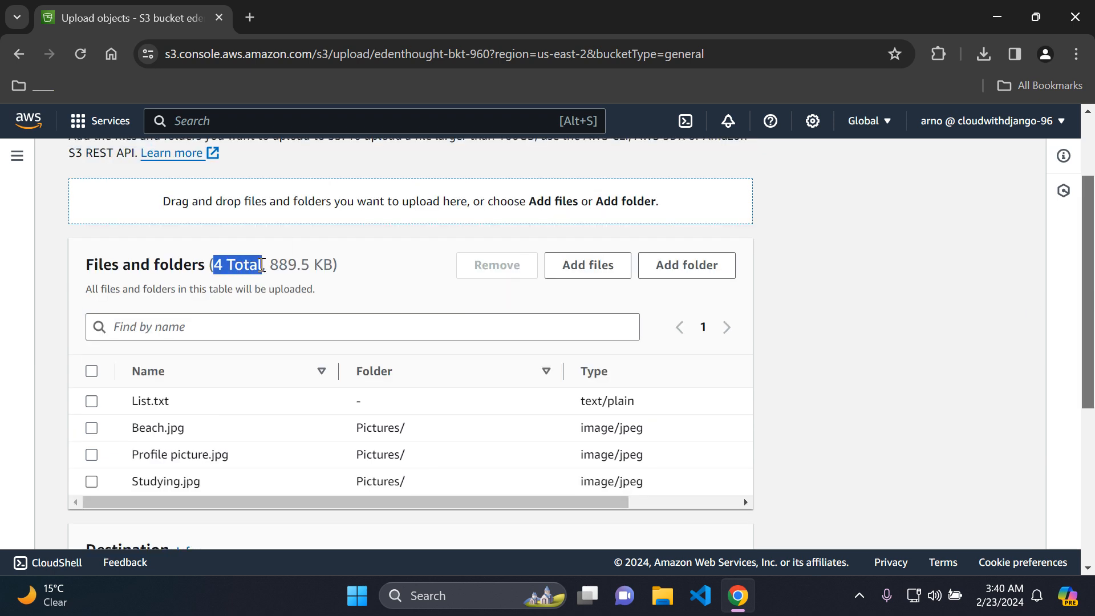
pyautogui.click(427, 287)
pyautogui.moveTo(1092, 288); pyautogui.dragTo(1075, 471)
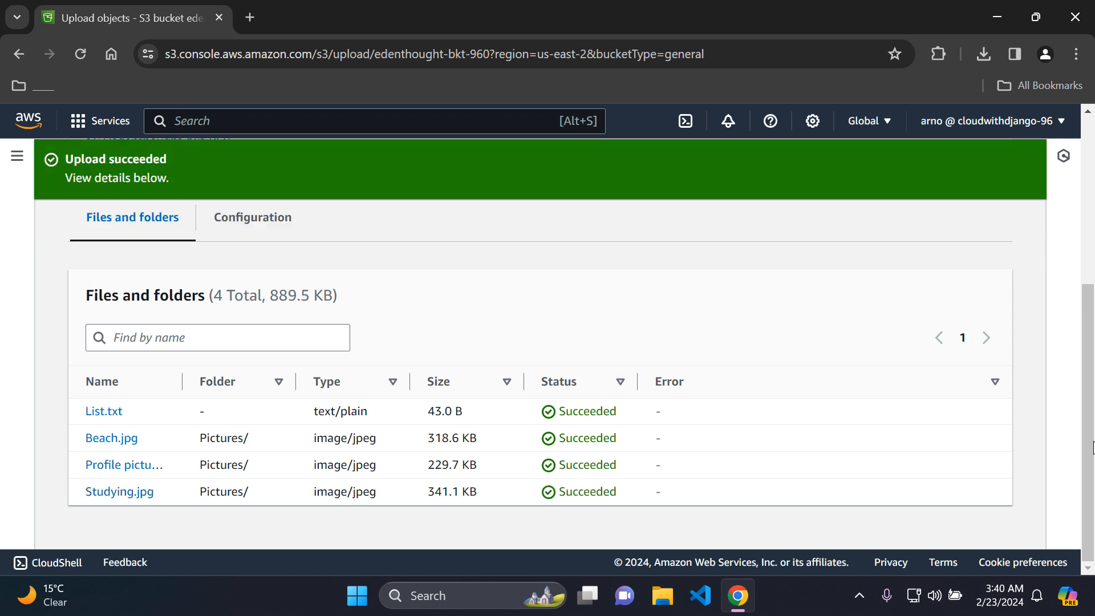
pyautogui.moveTo(1093, 447); pyautogui.dragTo(1093, 264)
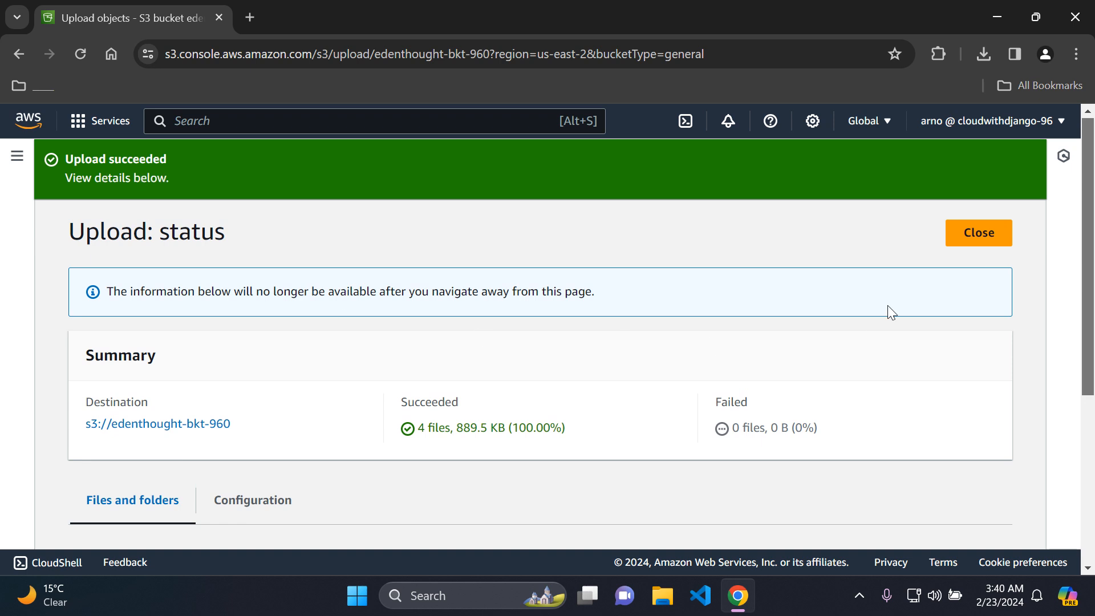
pyautogui.click(994, 249)
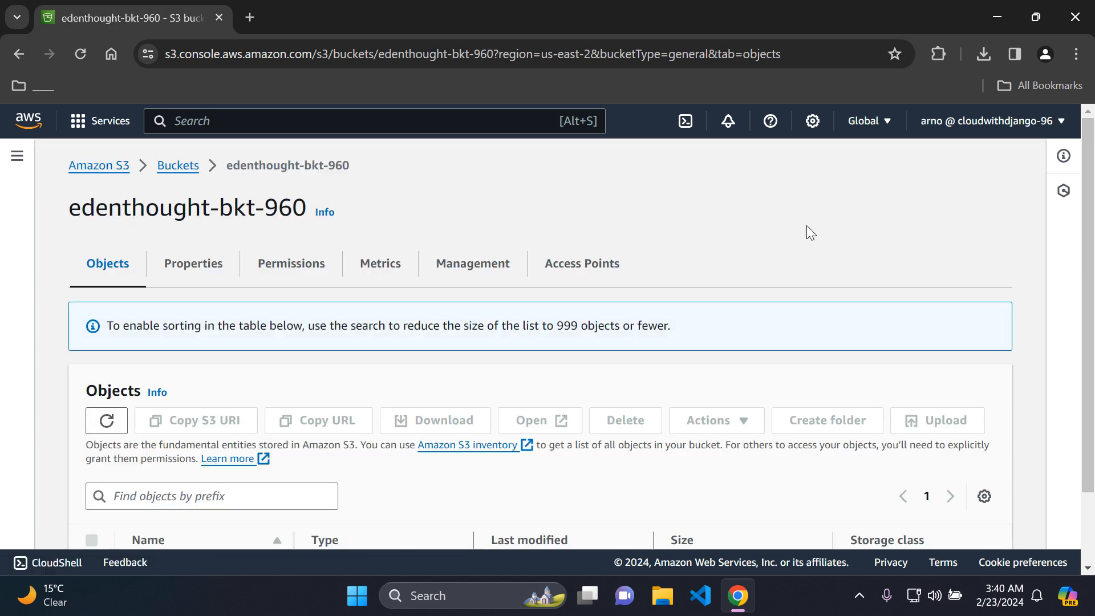
# Step: Check the uploaded objects in the bucket and inside its Pictures folder, and return to the bucket's object list
pyautogui.moveTo(1093, 254); pyautogui.dragTo(1093, 308)
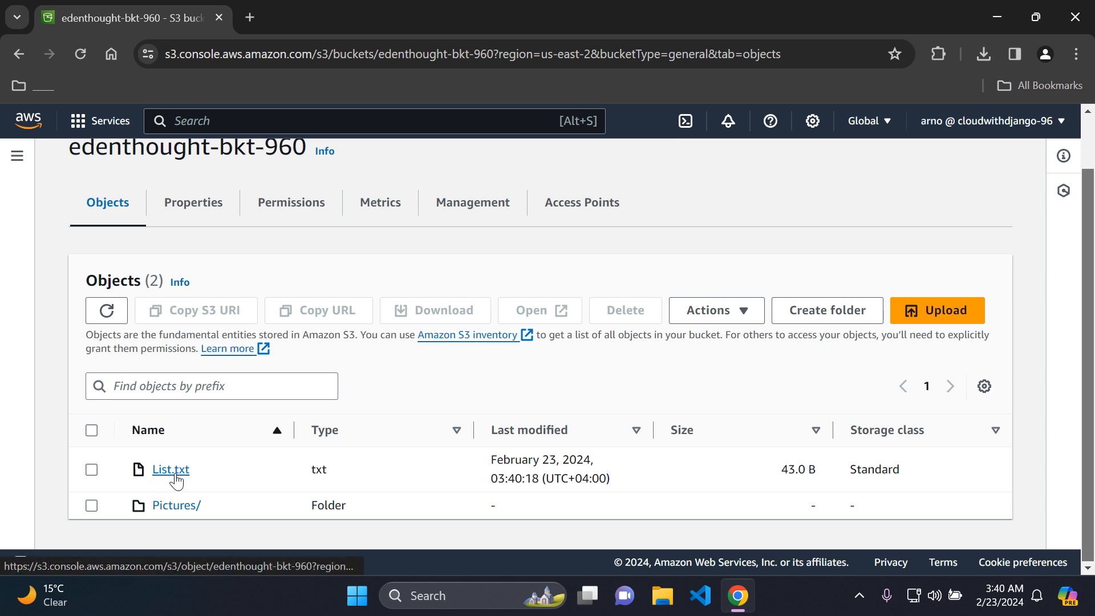
pyautogui.click(168, 512)
pyautogui.scroll(-3, 1039, 349)
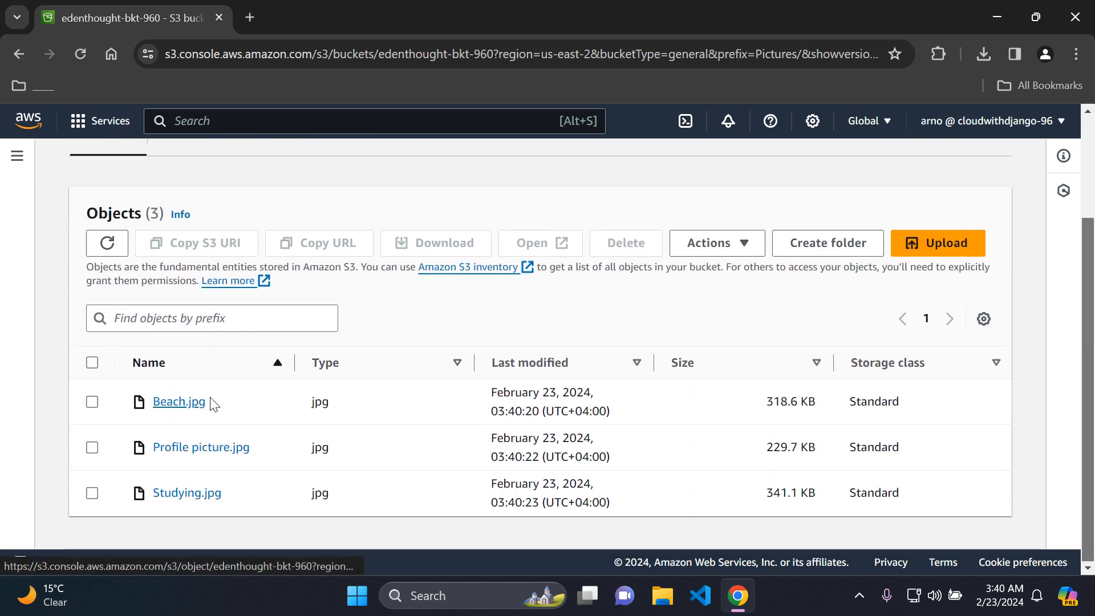
pyautogui.scroll(3, 964, 422)
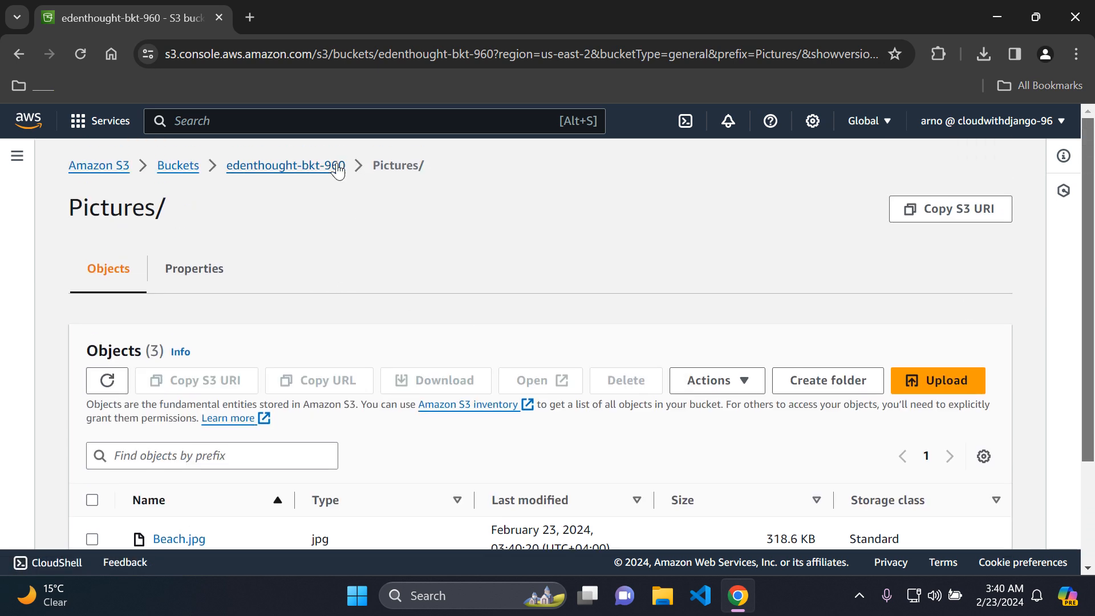
pyautogui.click(338, 170)
pyautogui.scroll(-2, 1094, 408)
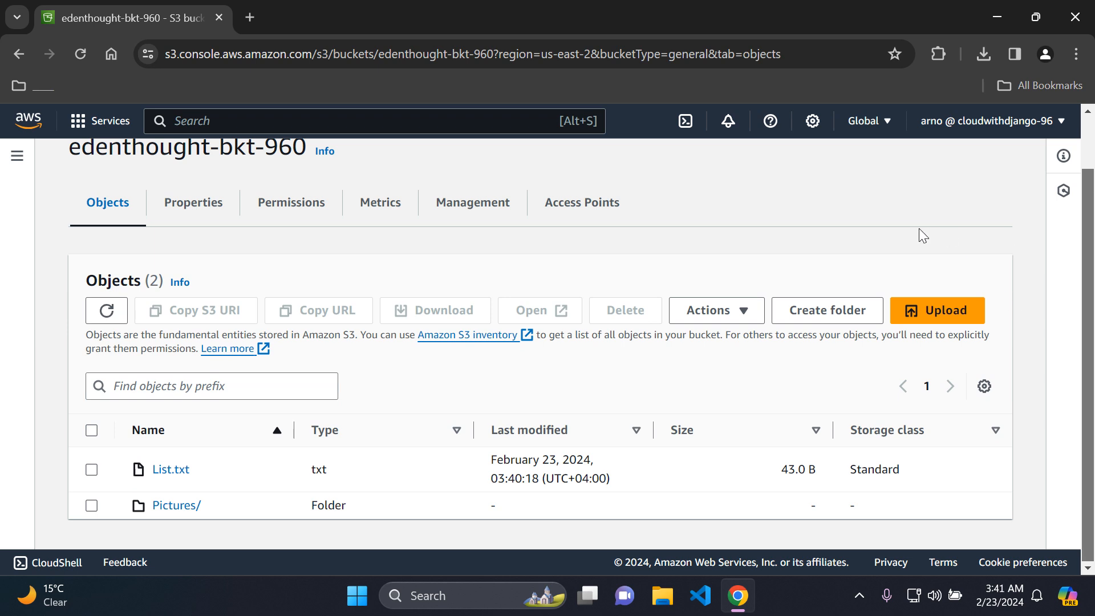
pyautogui.scroll(1, 855, 239)
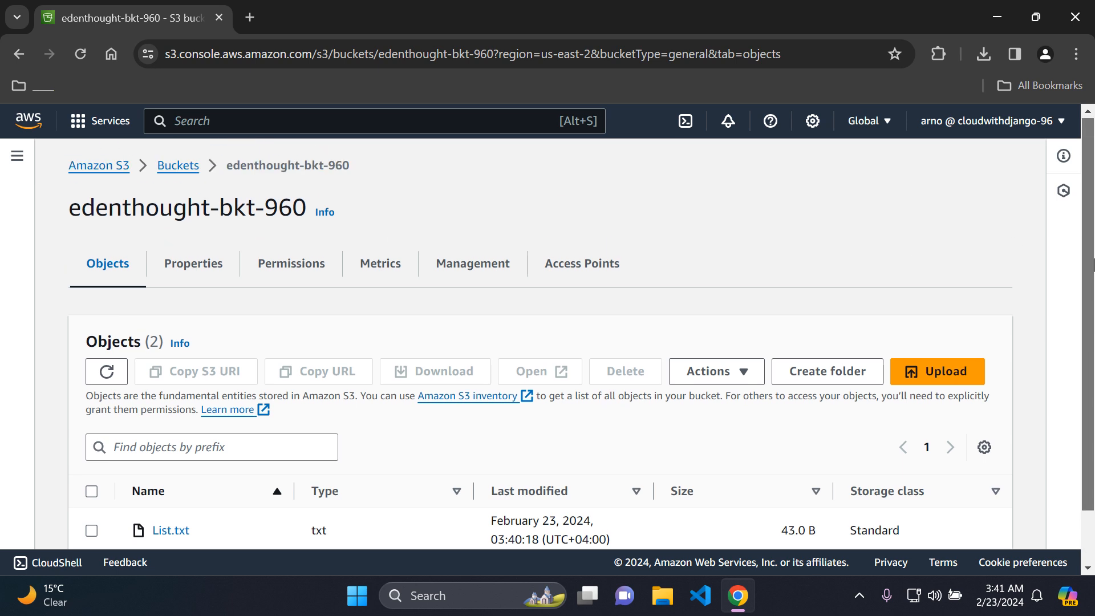
pyautogui.scroll(-1, 1092, 297)
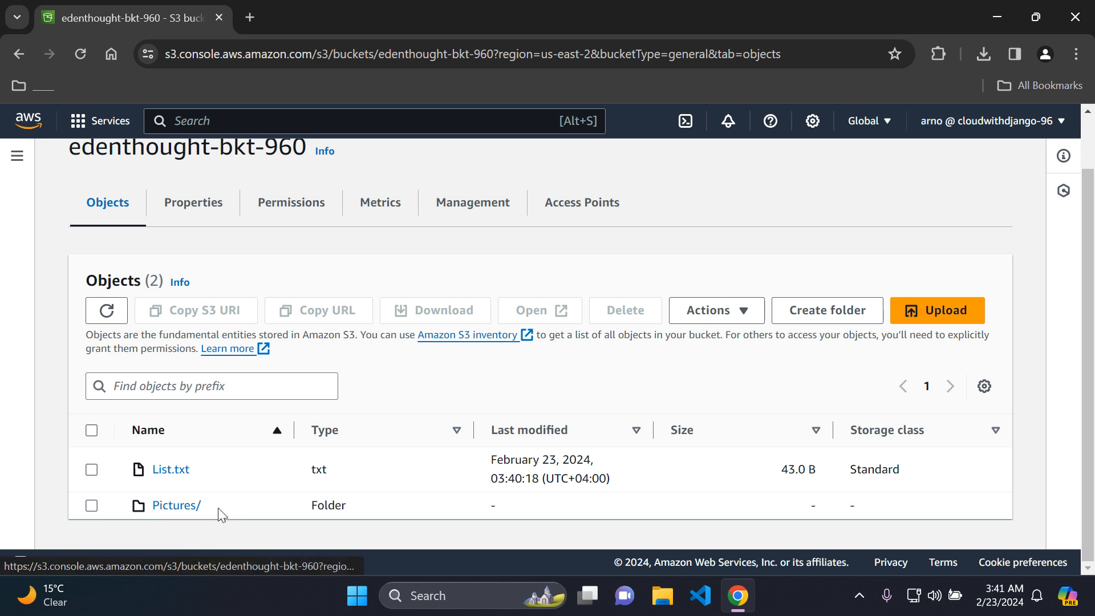
# Step: Open the details page of Beach.jpg from the bucket's Pictures folder
pyautogui.click(174, 506)
pyautogui.scroll(-3, 1094, 173)
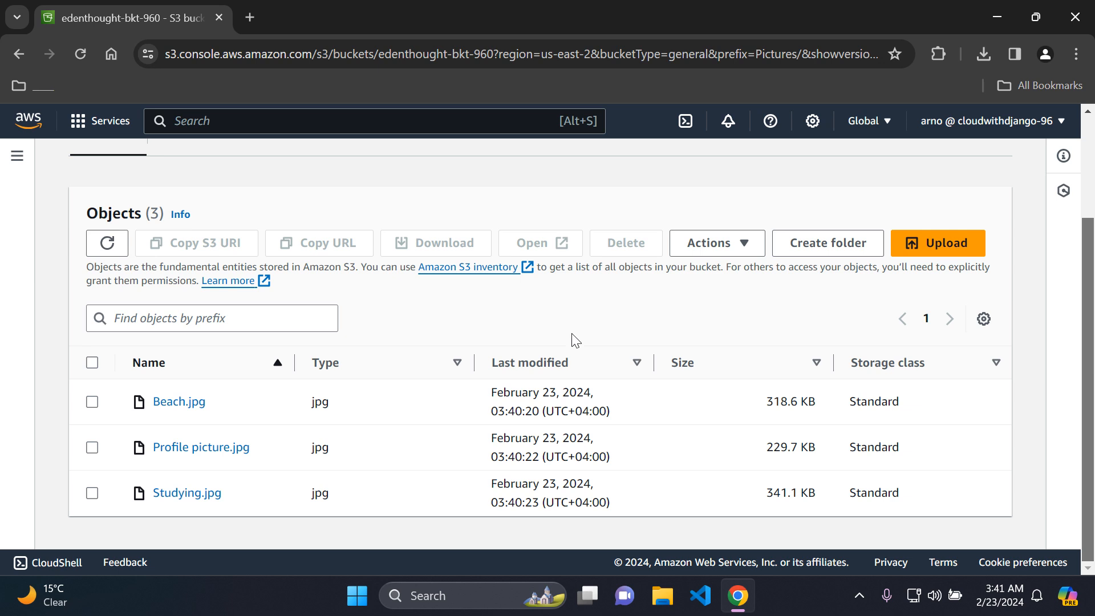
pyautogui.click(194, 402)
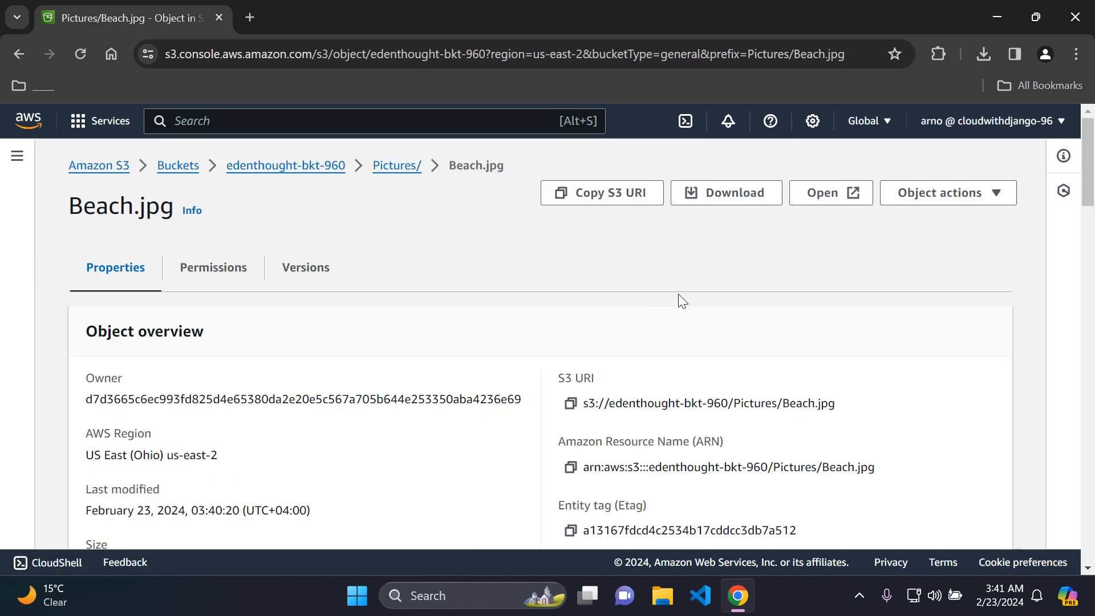
# Step: View the Beach.jpg object as an image in a separate browser tab, and close that tab
pyautogui.click(831, 202)
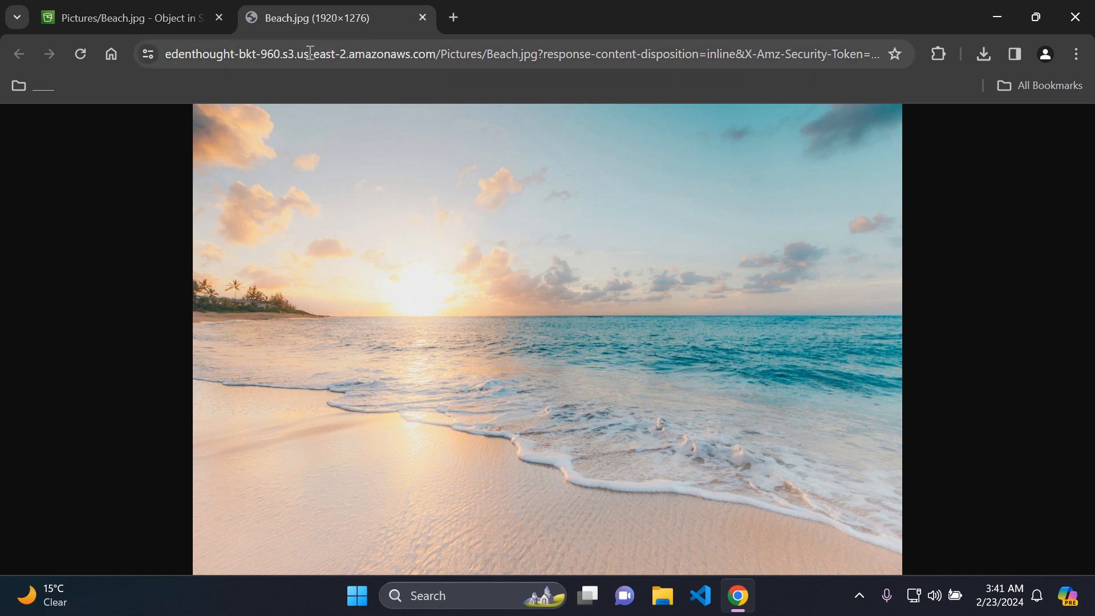
pyautogui.click(162, 15)
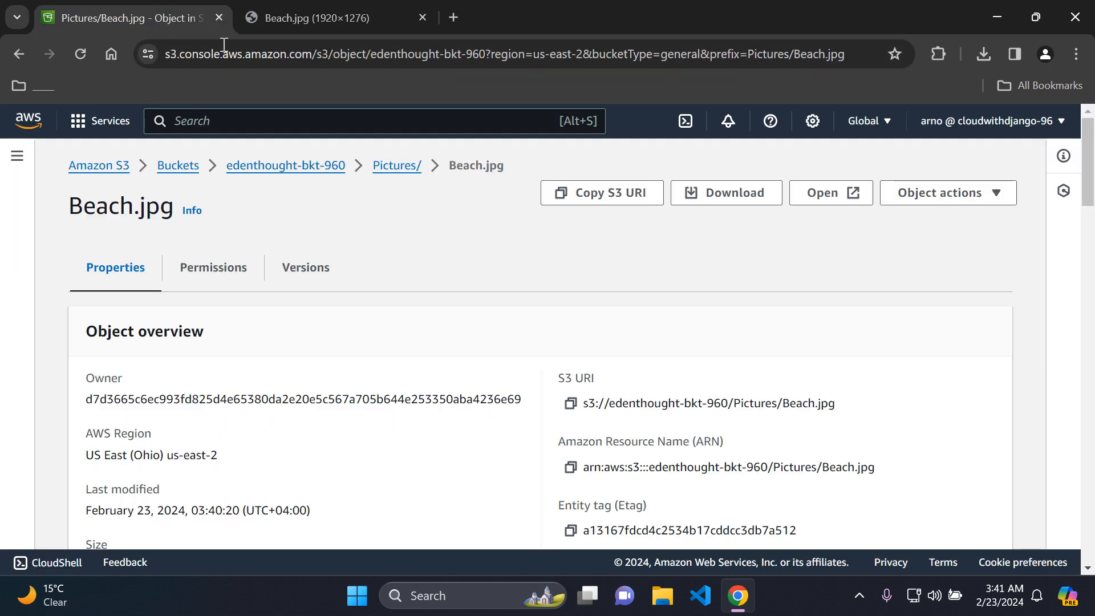
pyautogui.click(386, 25)
pyautogui.click(422, 18)
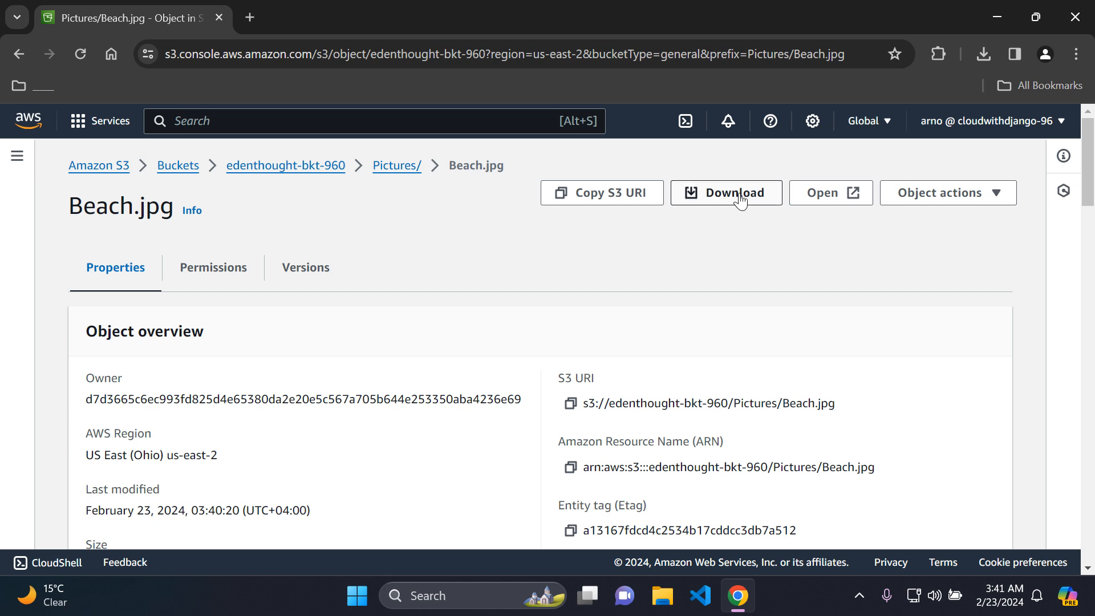
# Step: Download Beach.jpg and return to the edenthought-bkt-960 bucket's object list
pyautogui.click(720, 194)
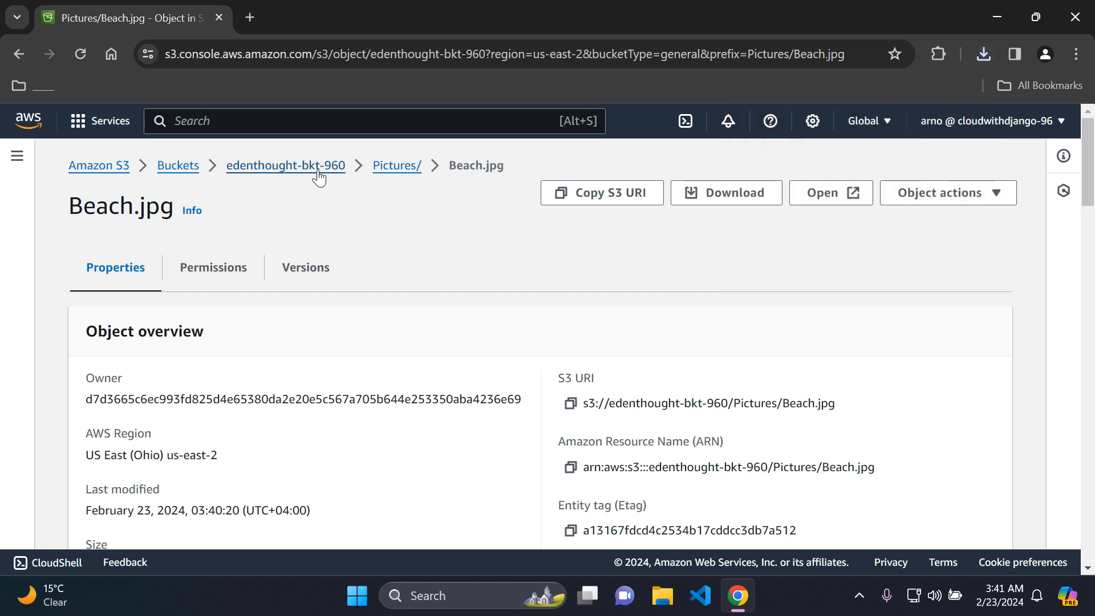
pyautogui.click(318, 177)
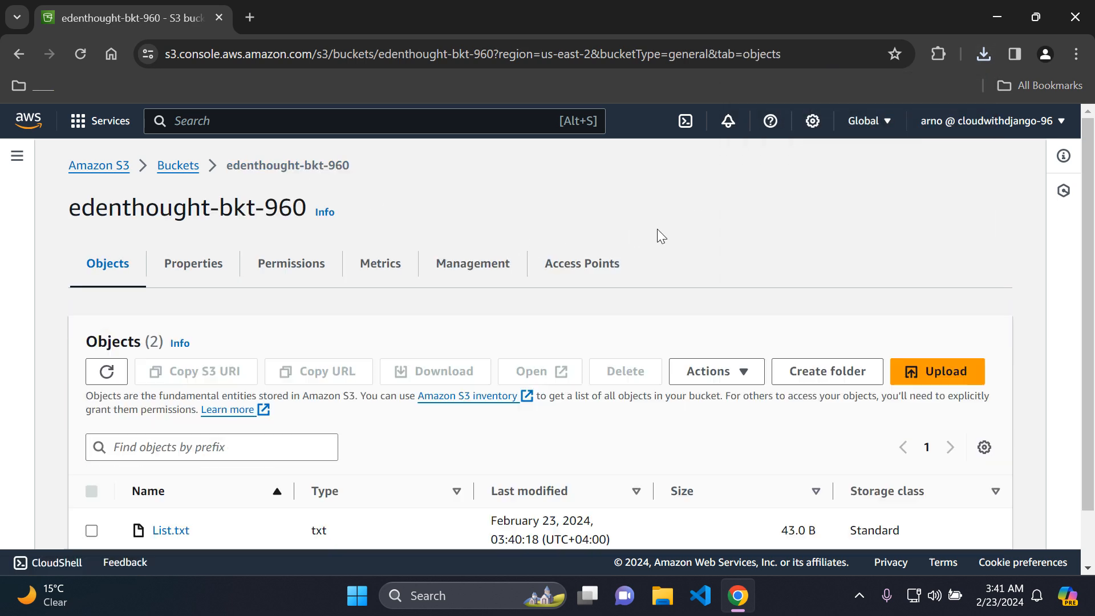